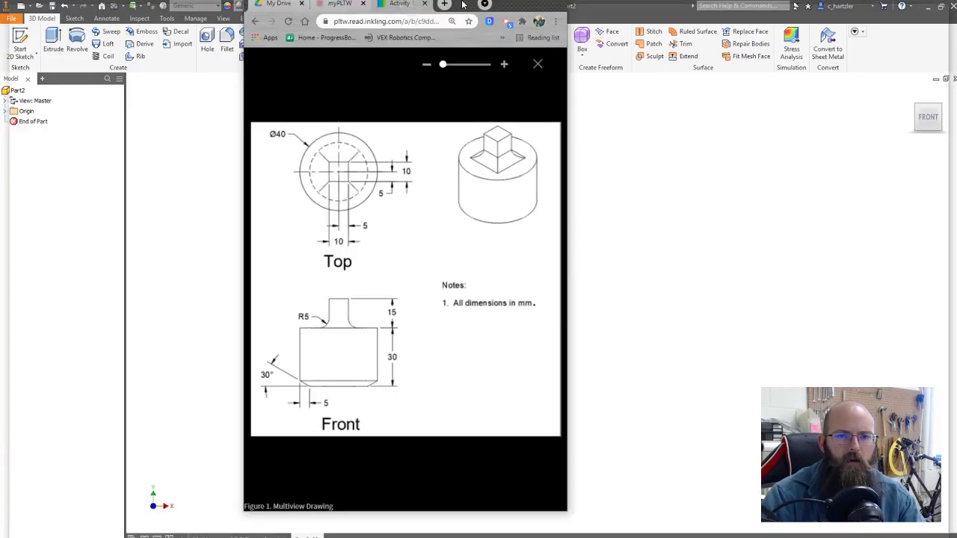
Step: Move the Figure 1 multiview drawing window off screen to reveal the empty Part2
{"action": "left_click_drag", "start_coordinate": [460, 18], "coordinate": [396, 18]}
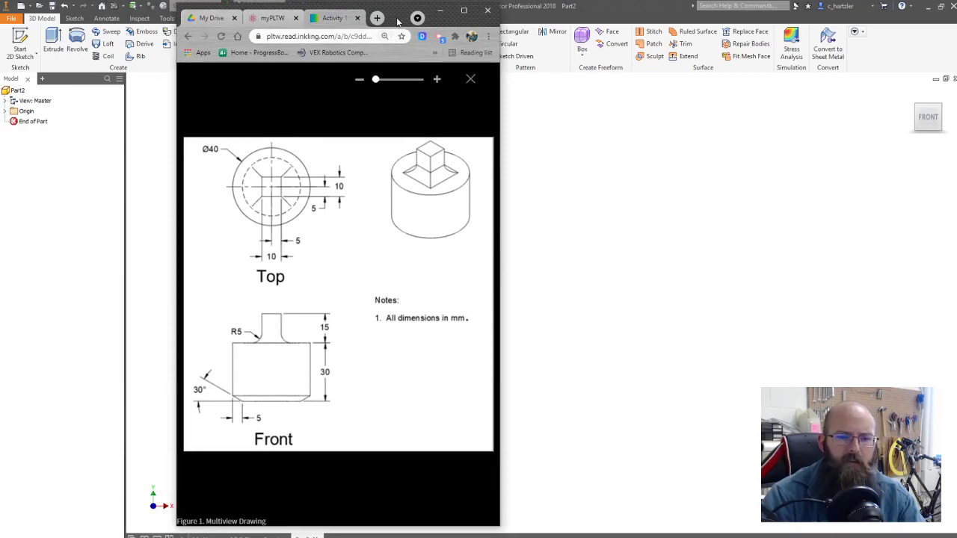
{"action": "left_click_drag", "start_coordinate": [397, 16], "coordinate": [0, 63]}
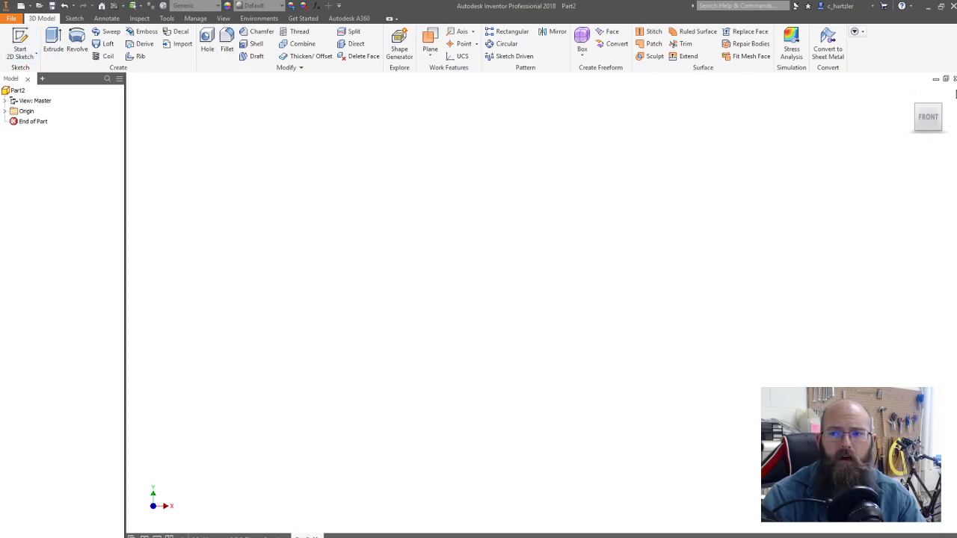
Step: Create Sketch1 on the XY plane and pick the Line tool
{"action": "left_click", "coordinate": [18, 39]}
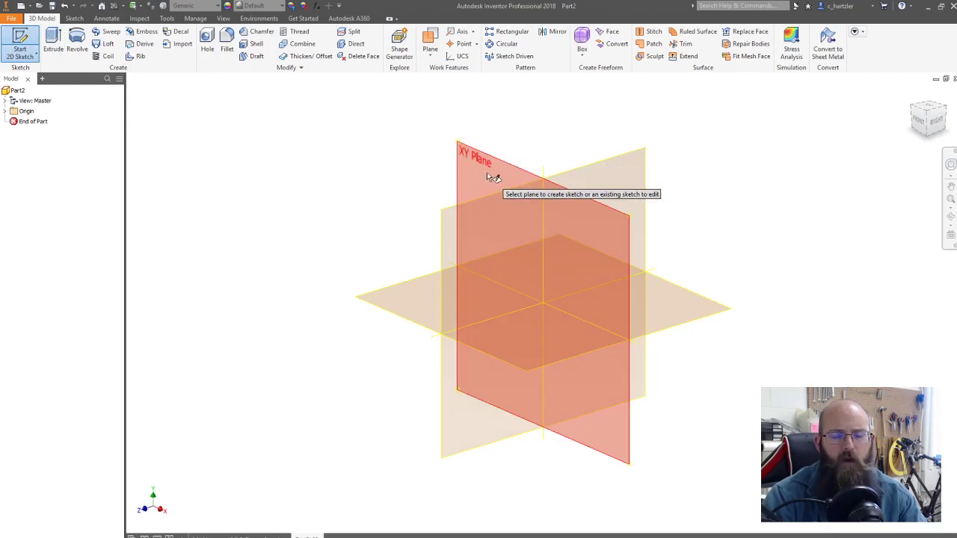
{"action": "left_click", "coordinate": [487, 174]}
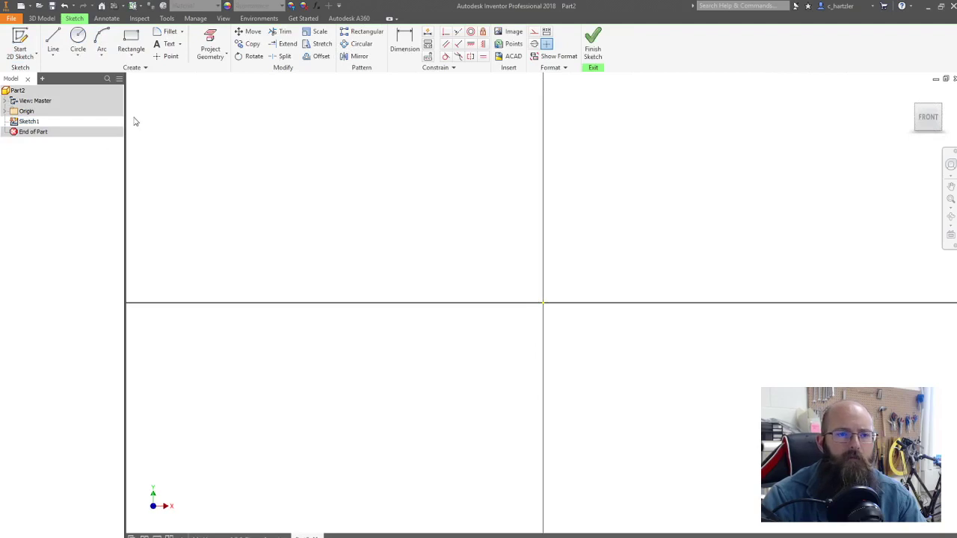
{"action": "left_click", "coordinate": [54, 39]}
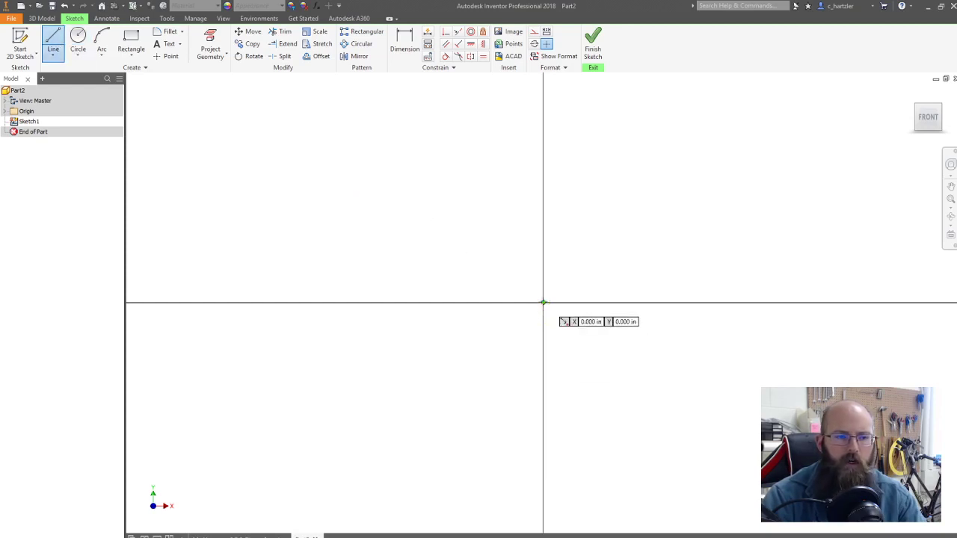
Step: Draw a 30-long vertical line rising from the origin
{"action": "left_click", "coordinate": [543, 303]}
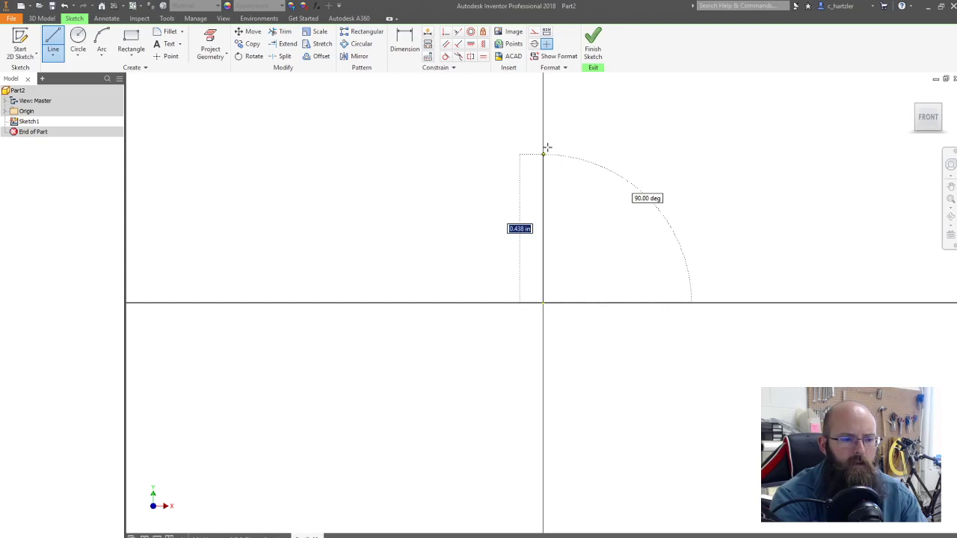
{"action": "type", "text": "30"}
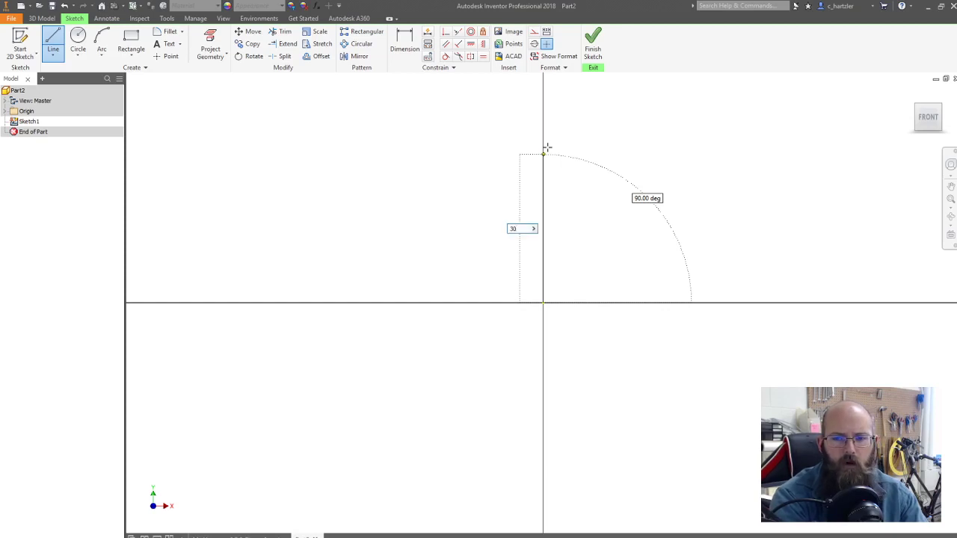
{"action": "key", "text": "Return"}
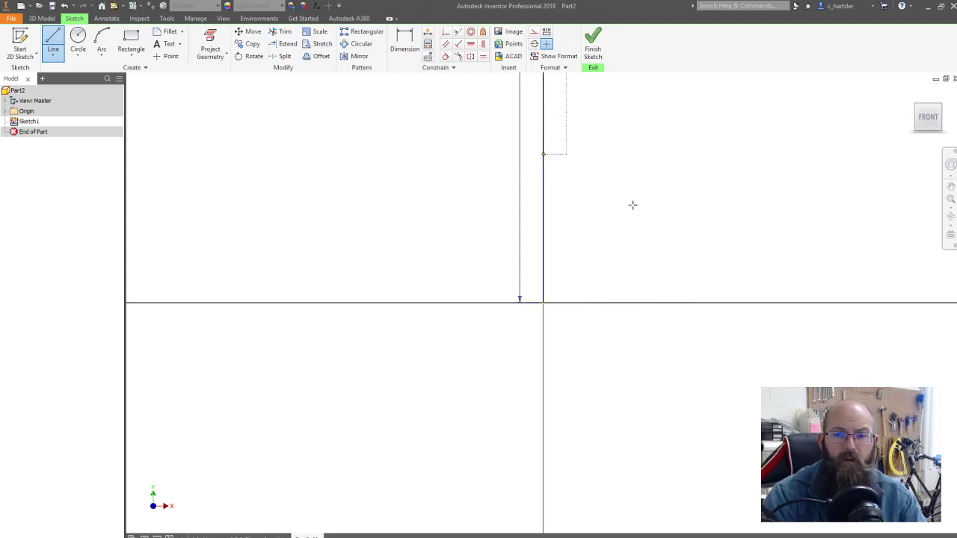
{"action": "scroll", "coordinate": [619, 206], "scroll_direction": "up", "scroll_amount": 3}
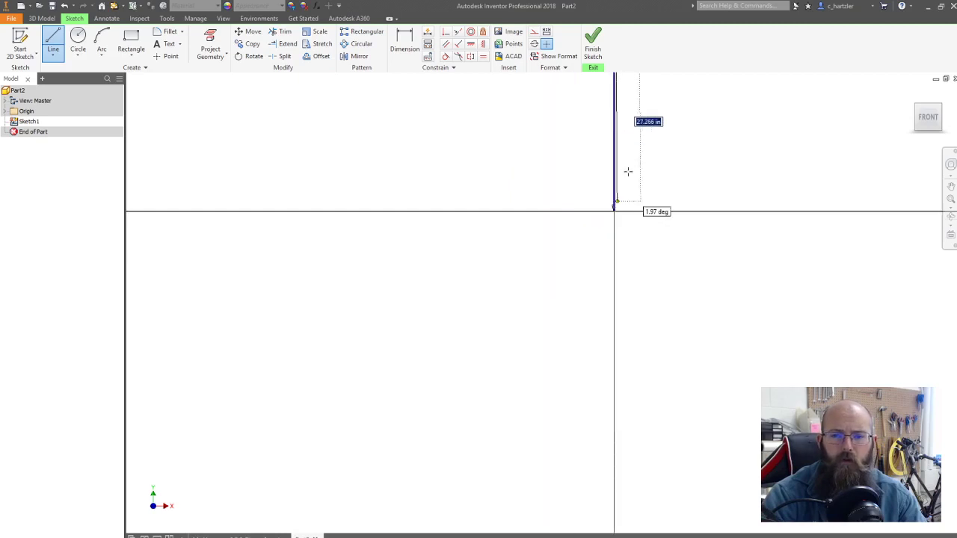
{"action": "mouse_move", "coordinate": [628, 172]}
{"action": "middle_mouse_down"}
{"action": "mouse_move", "coordinate": [521, 346]}
{"action": "mouse_move", "coordinate": [464, 393]}
{"action": "mouse_move", "coordinate": [444, 395]}
{"action": "middle_mouse_up"}
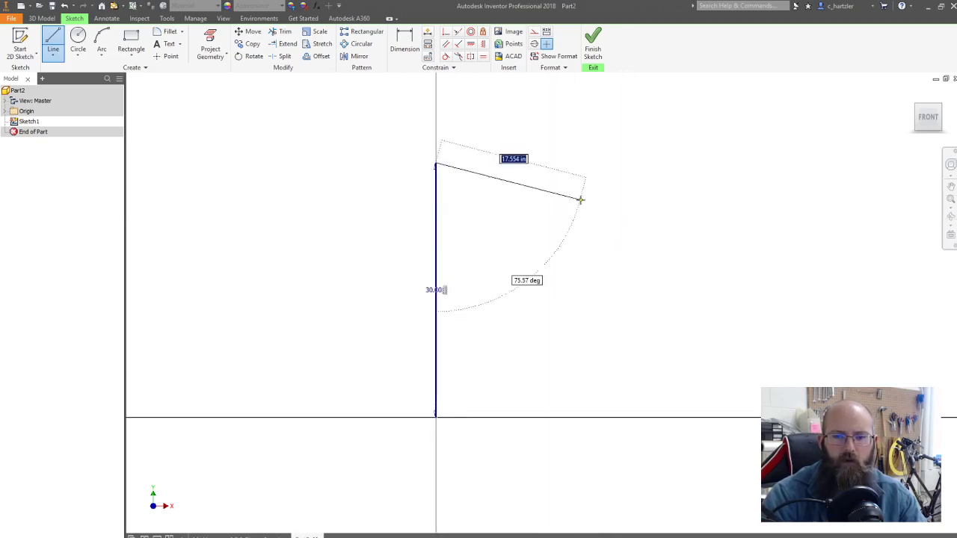
{"action": "key", "text": "Escape"}
{"action": "scroll", "coordinate": [658, 148], "scroll_direction": "down", "scroll_amount": 1}
{"action": "scroll", "coordinate": [661, 157], "scroll_direction": "up", "scroll_amount": 1}
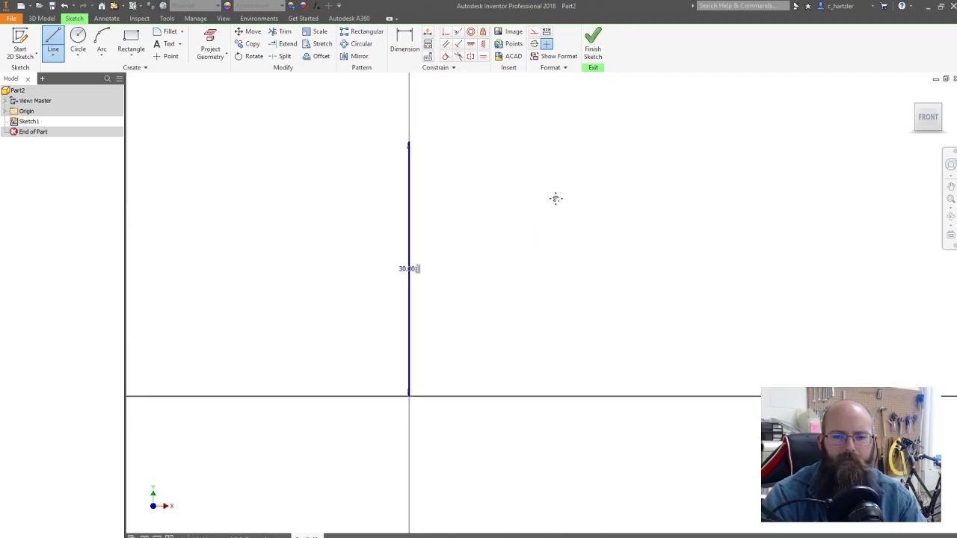
Step: Draw a 20-long horizontal line right from the top of the 30 line
{"action": "left_click", "coordinate": [410, 162]}
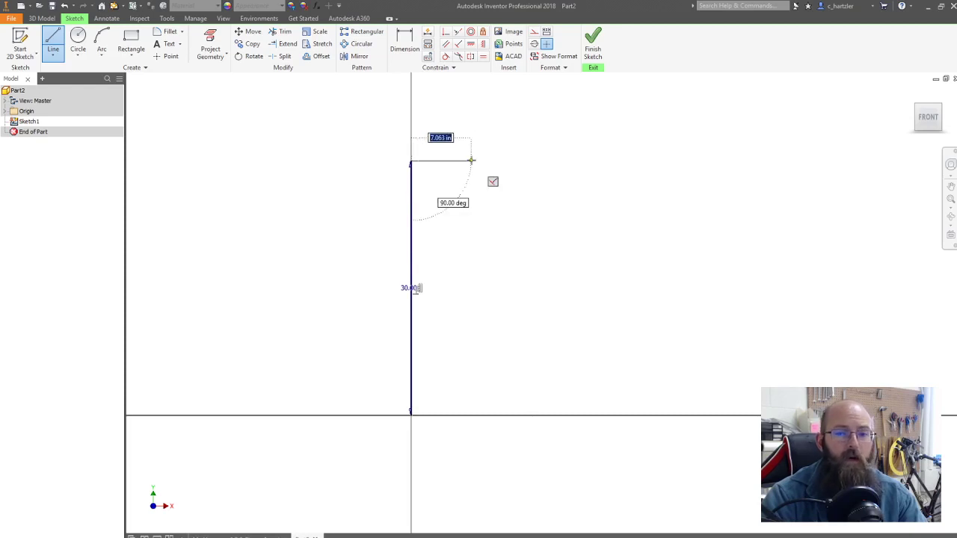
{"action": "type", "text": "20"}
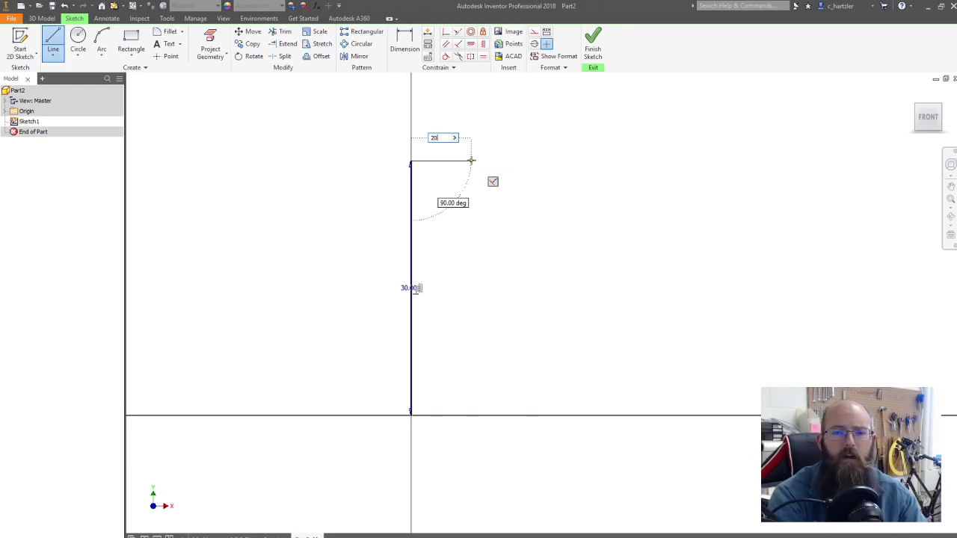
{"action": "key", "text": "Return"}
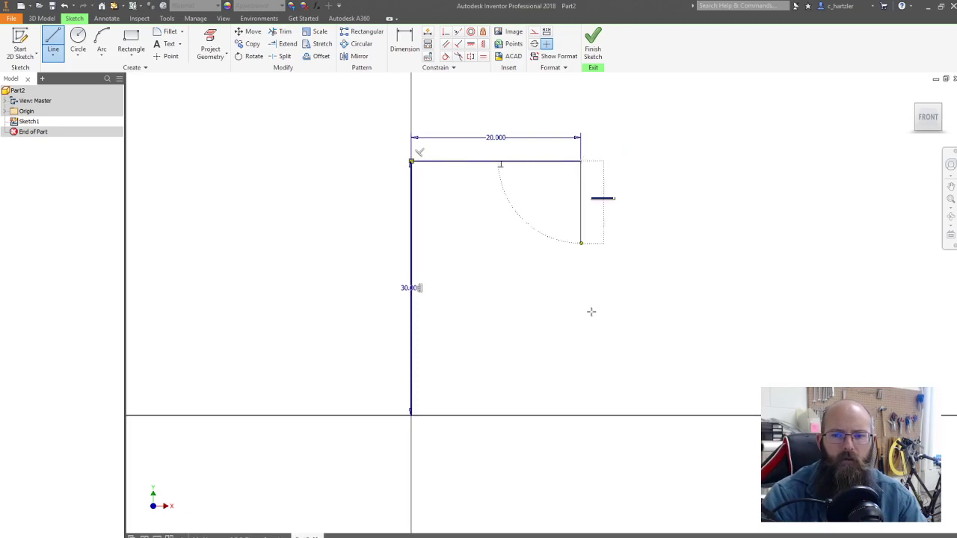
Step: Delete the accidental slanted line and restart the Line tool
{"action": "left_click", "coordinate": [572, 380]}
{"action": "key", "text": "Escape"}
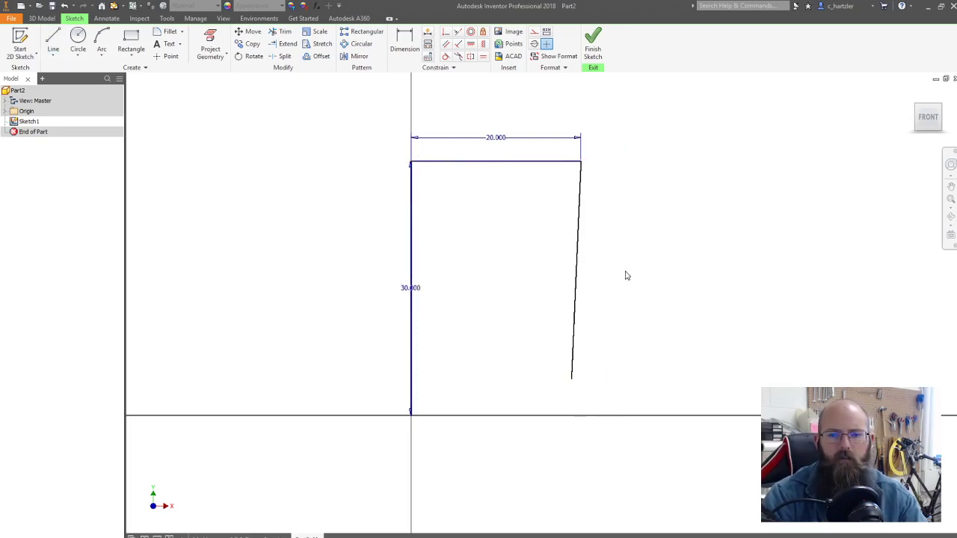
{"action": "left_click", "coordinate": [576, 299]}
{"action": "right_click", "coordinate": [575, 299]}
{"action": "left_click", "coordinate": [578, 270]}
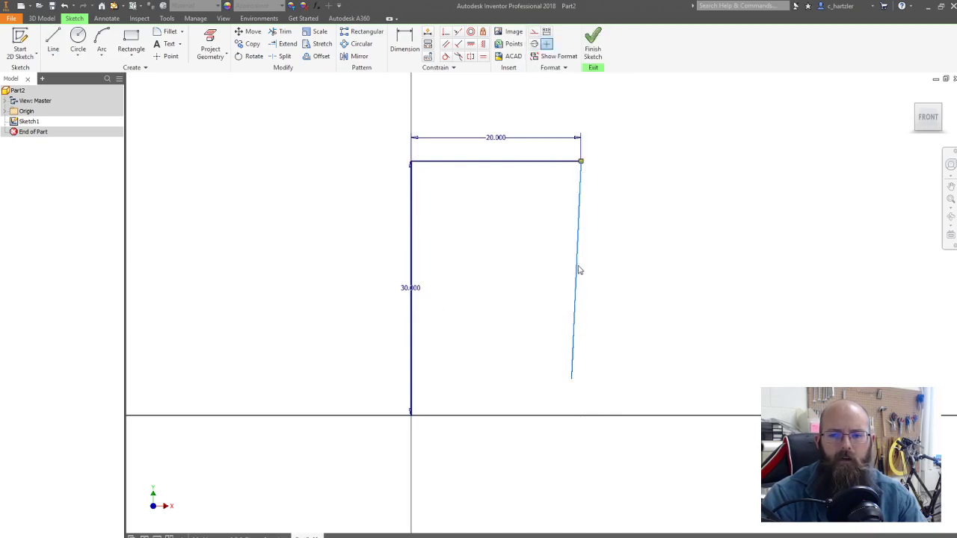
{"action": "key", "text": "Delete"}
{"action": "left_click", "coordinate": [53, 41]}
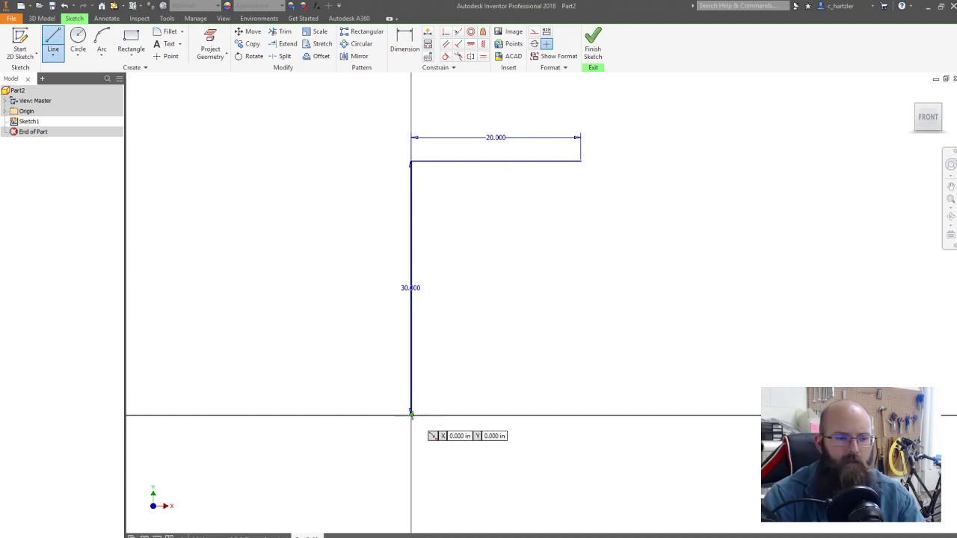
Step: Draw a 15-long bottom line from the origin along X
{"action": "left_click", "coordinate": [411, 414]}
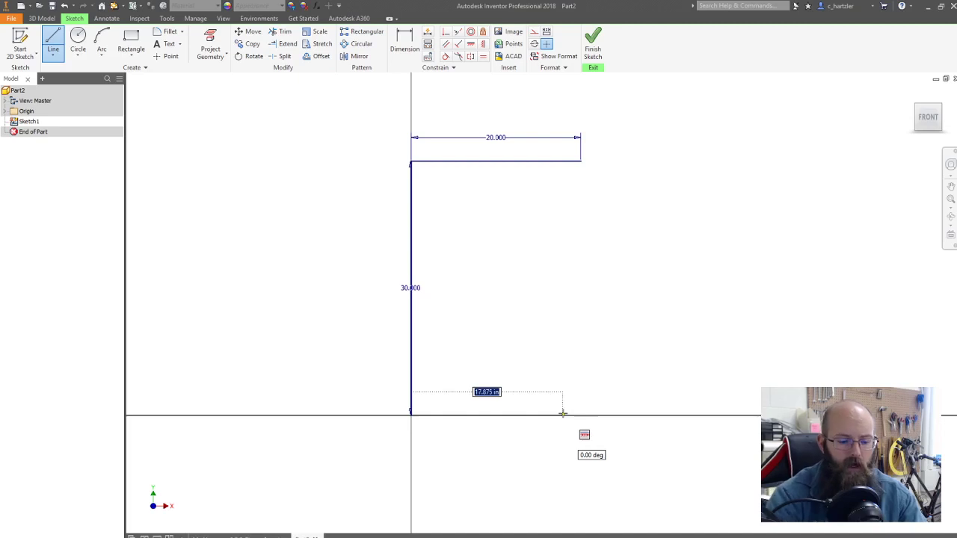
{"action": "type", "text": "15"}
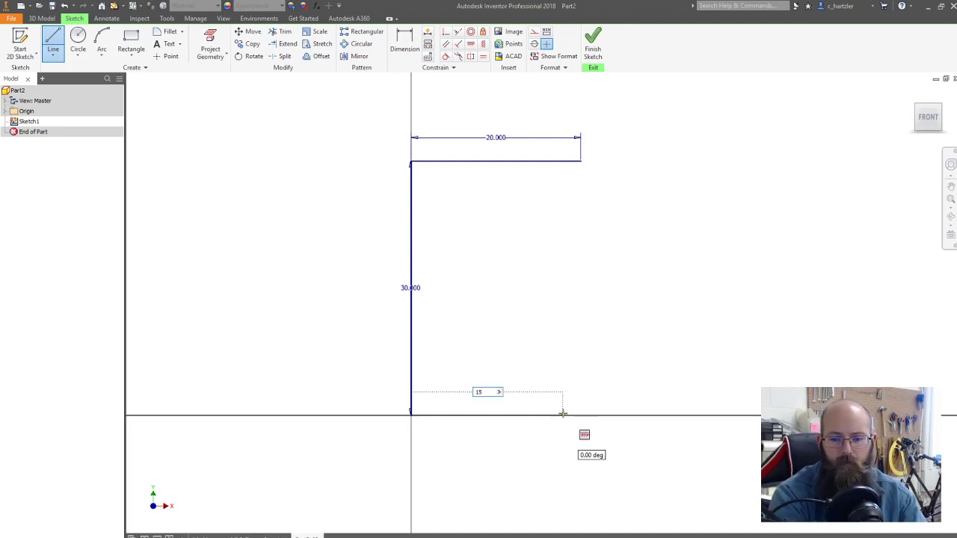
{"action": "key", "text": "Return"}
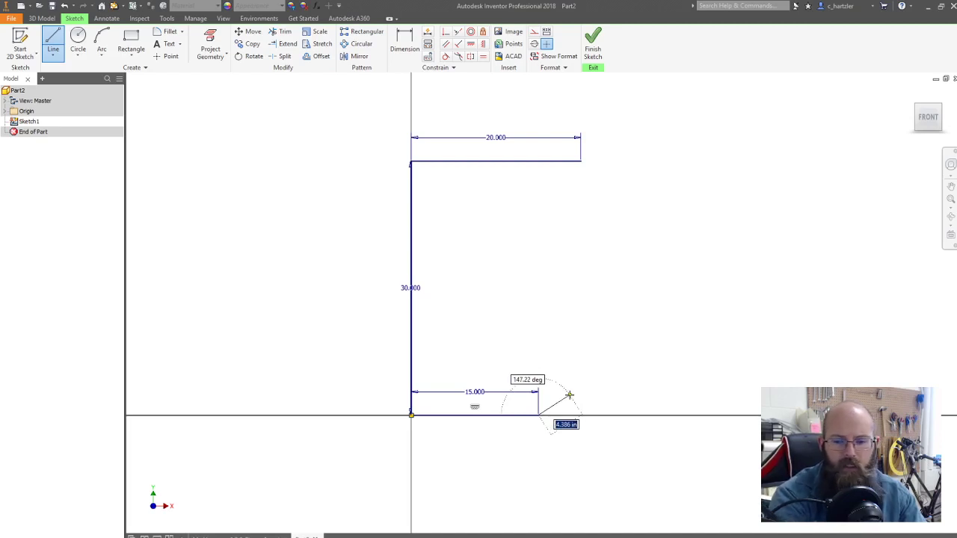
Step: Add the chamfer line rising from its end at 180-30 = 150°
{"action": "type", "text": "3"}
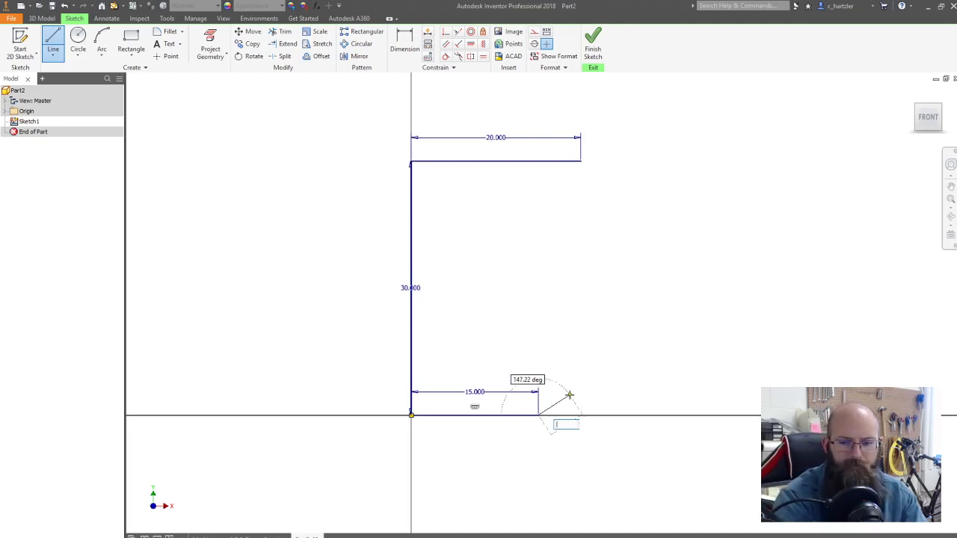
{"action": "key", "text": "Tab"}
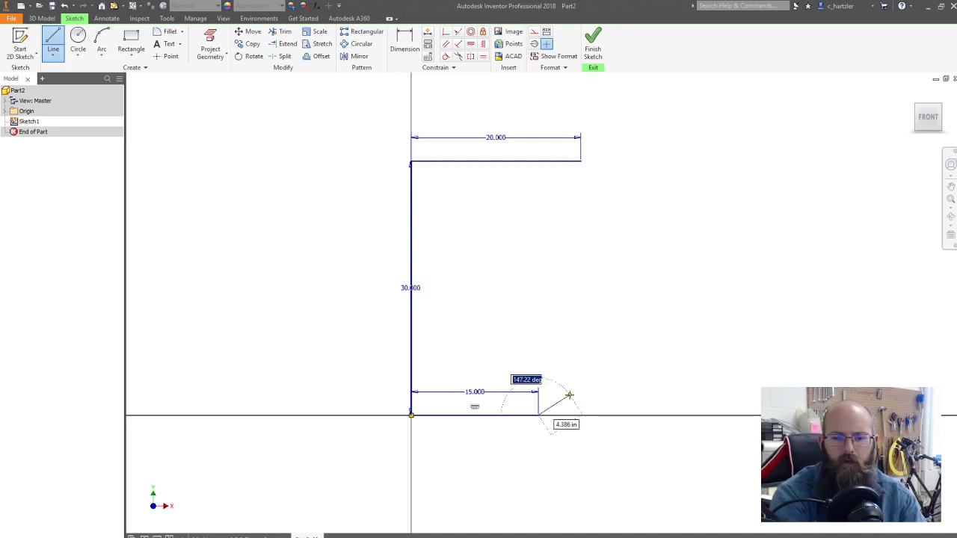
{"action": "type", "text": "30"}
{"action": "key", "text": "Tab"}
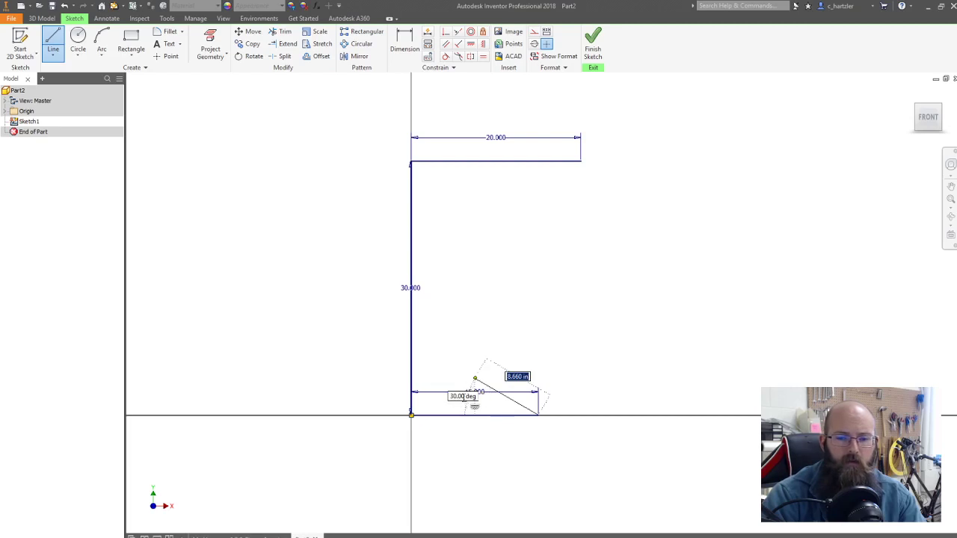
{"action": "left_click", "coordinate": [463, 397]}
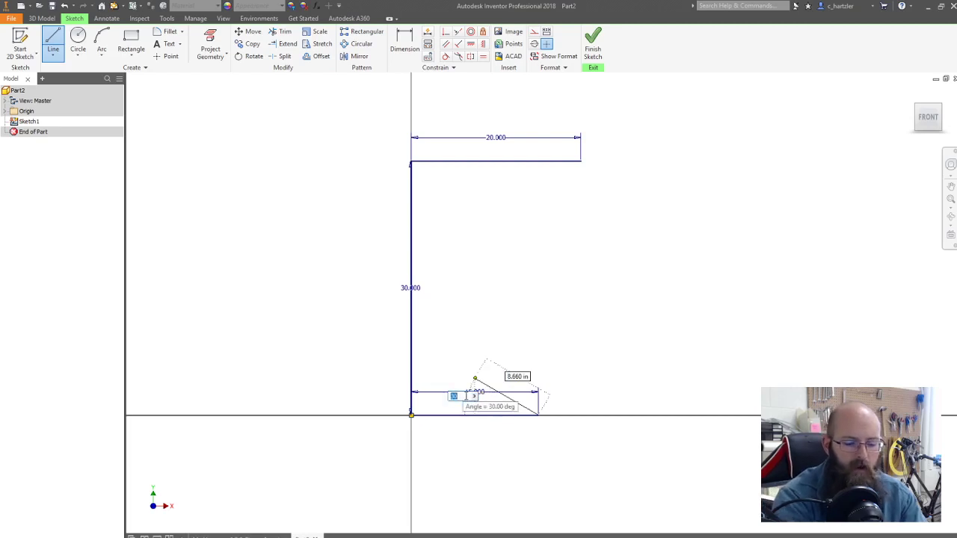
{"action": "type", "text": "18"}
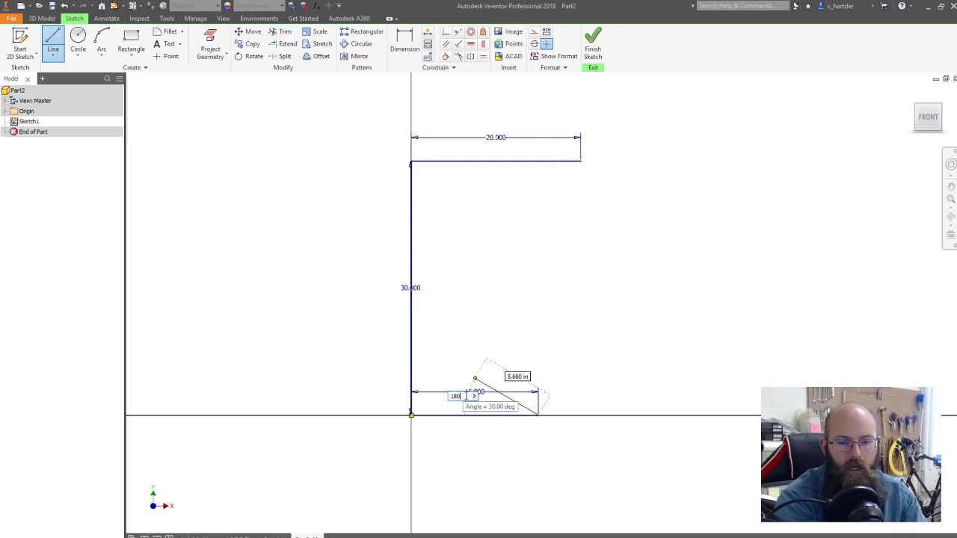
{"action": "type", "text": "0-30"}
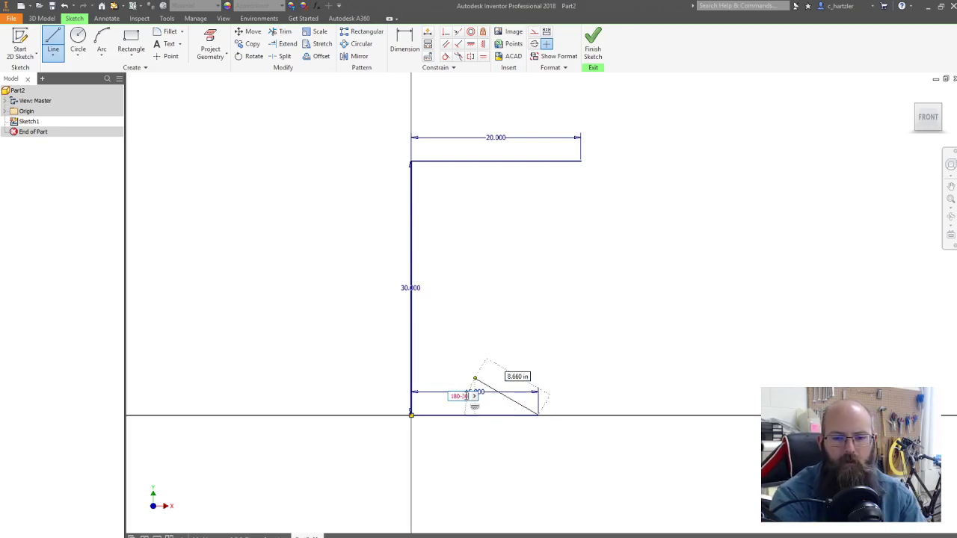
{"action": "key", "text": "Tab"}
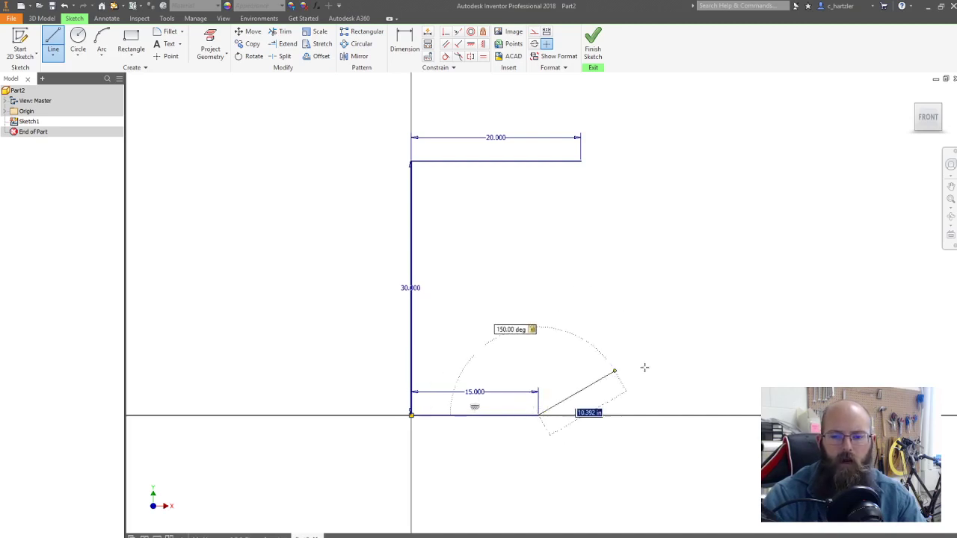
{"action": "left_click", "coordinate": [760, 307]}
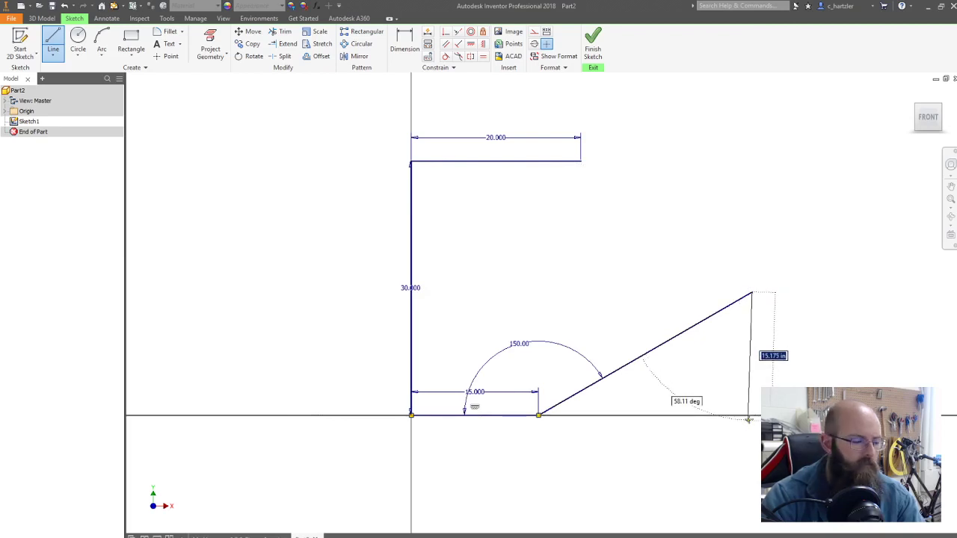
{"action": "key", "text": "Escape"}
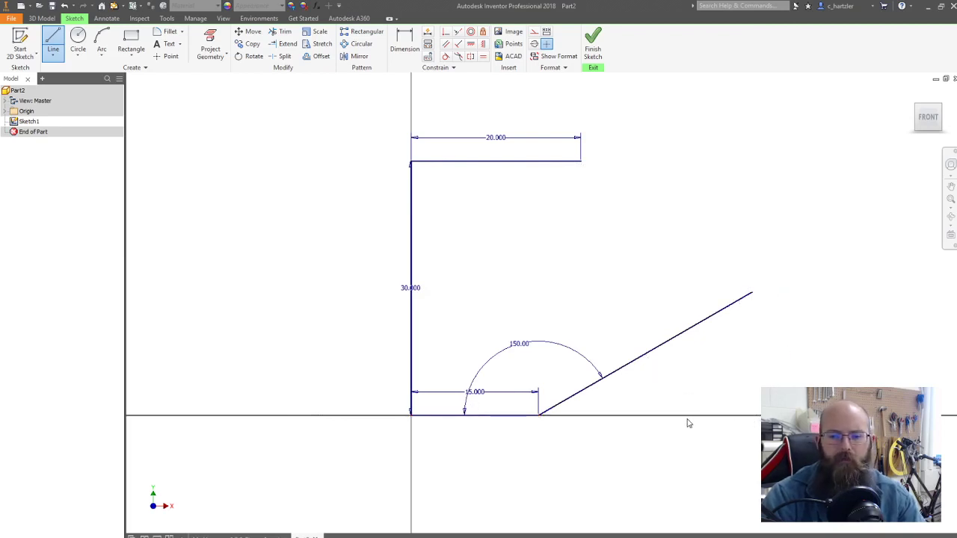
Step: Draw the right vertical line down to the chamfer line and trim the chamfer's overhang
{"action": "key", "text": "Escape"}
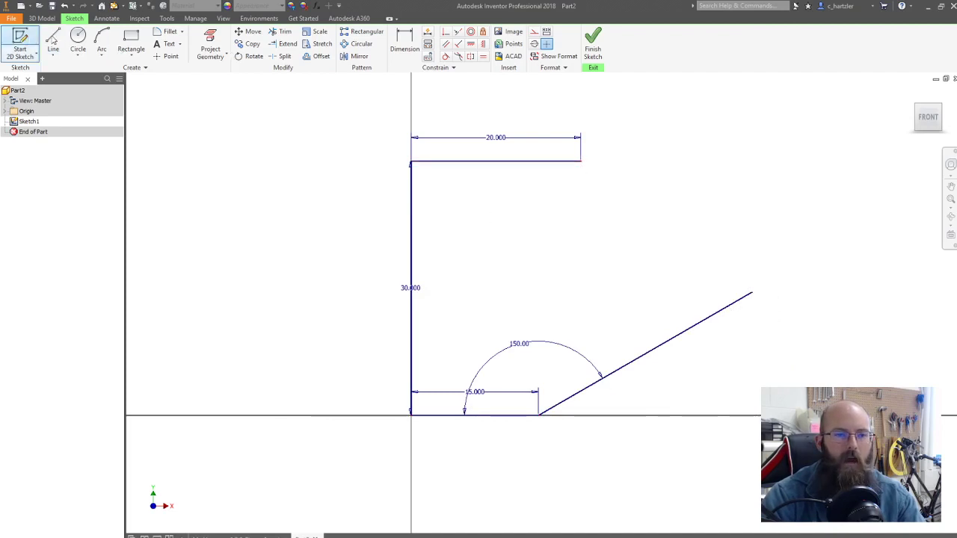
{"action": "left_click", "coordinate": [53, 39]}
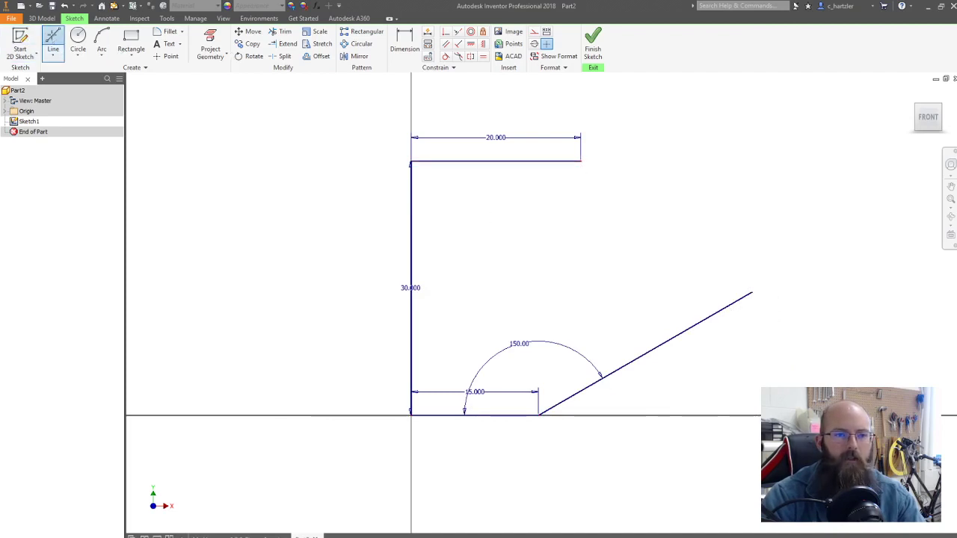
{"action": "left_click", "coordinate": [581, 161]}
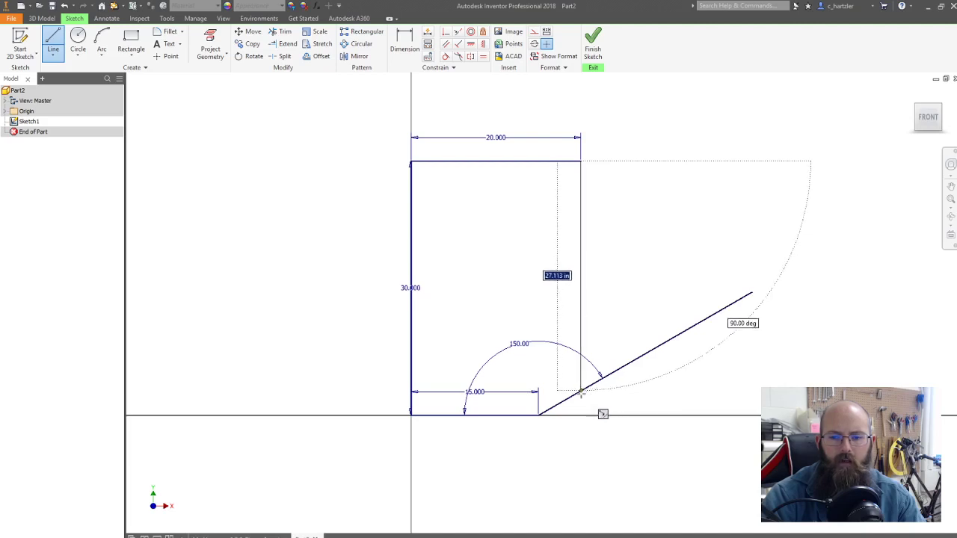
{"action": "left_click", "coordinate": [602, 413]}
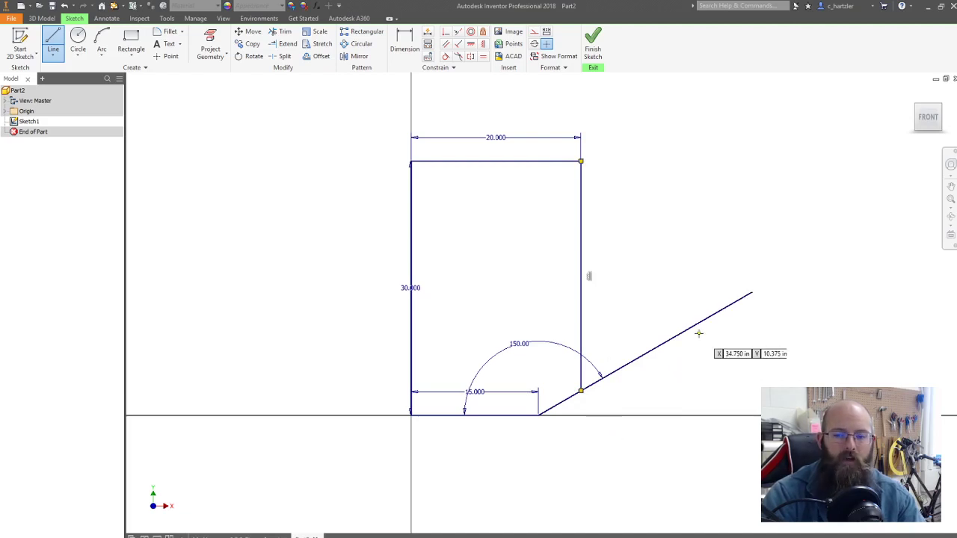
{"action": "key", "text": "Escape"}
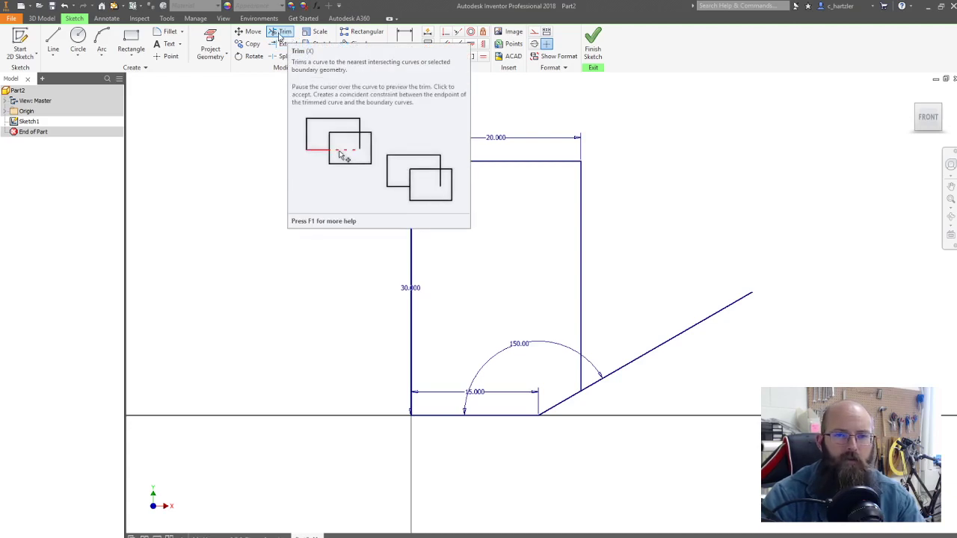
{"action": "left_click", "coordinate": [280, 36]}
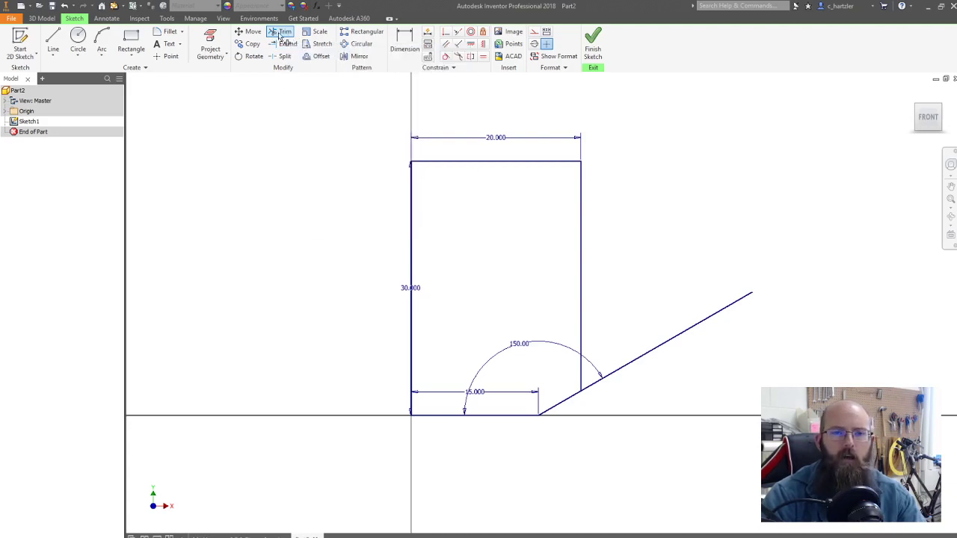
{"action": "left_click", "coordinate": [707, 322]}
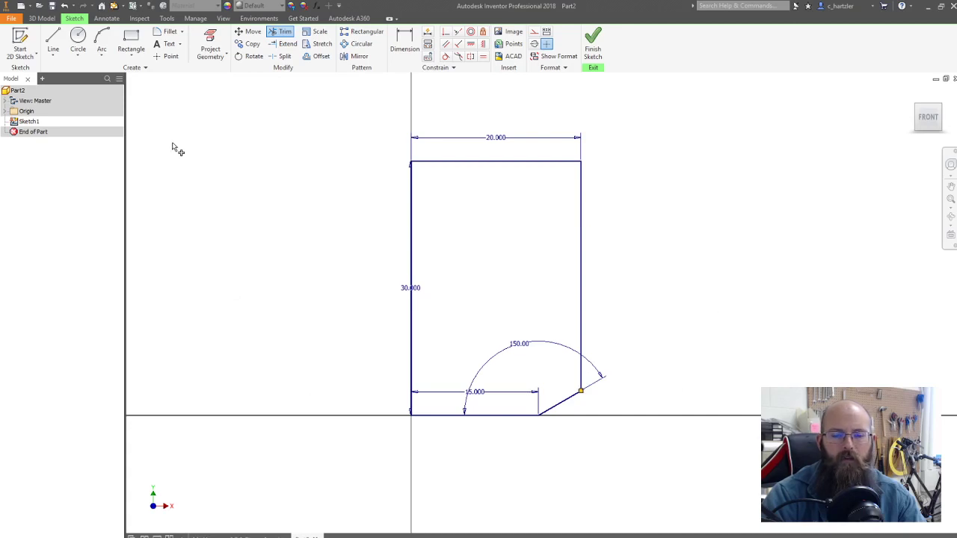
Step: Finish Sketch1, return to the Home view, and start a Revolve of the profile
{"action": "left_click", "coordinate": [593, 45]}
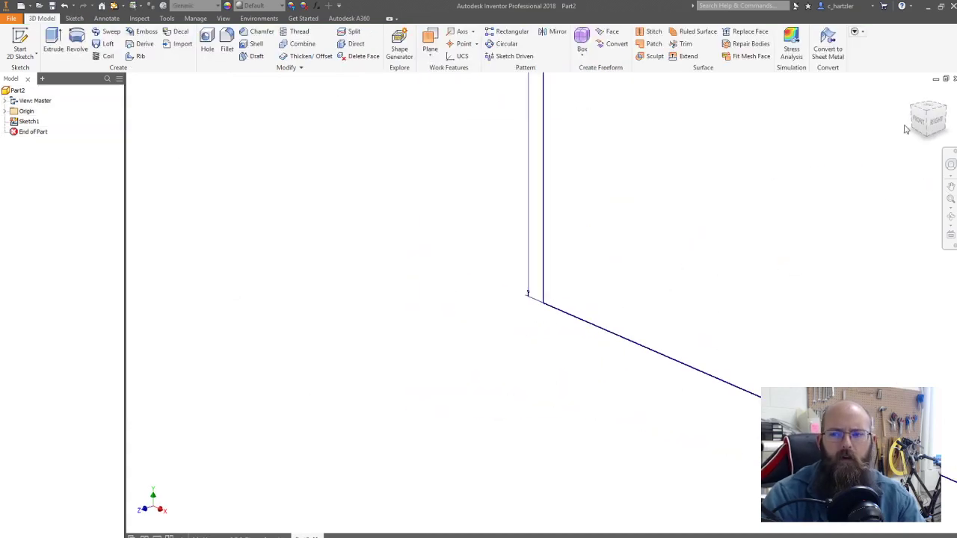
{"action": "left_click", "coordinate": [913, 95]}
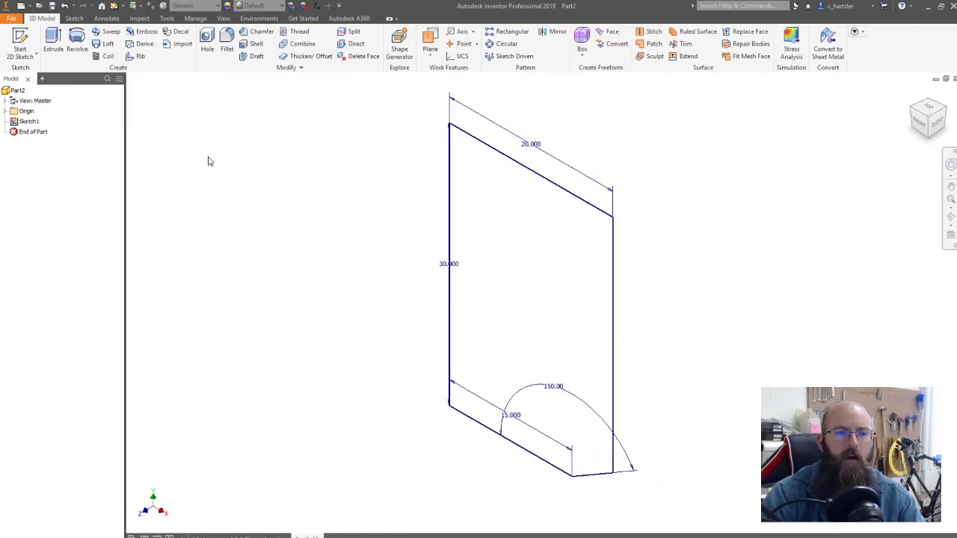
{"action": "left_click", "coordinate": [76, 41]}
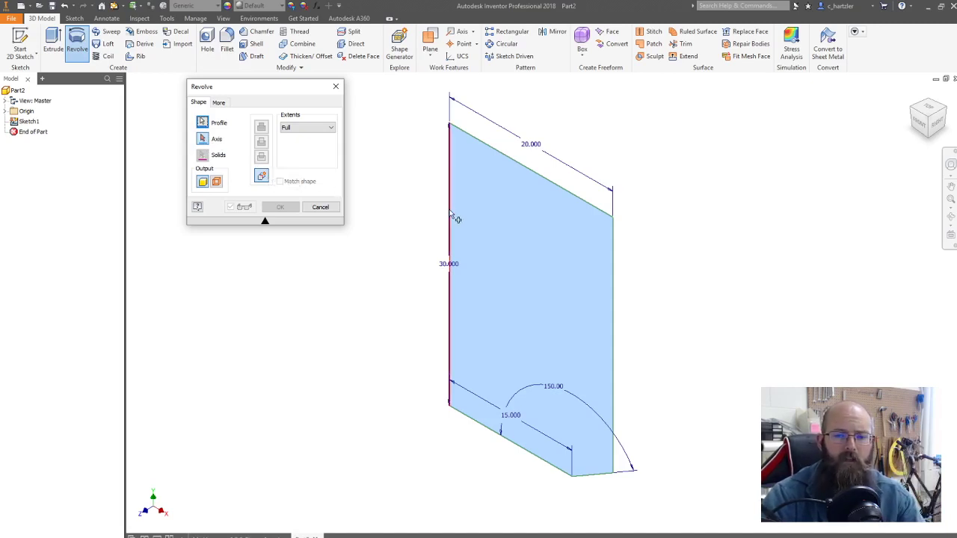
Step: Revolve the profile about its left edge, checking from Front, then orbit to the top face
{"action": "left_click", "coordinate": [451, 215]}
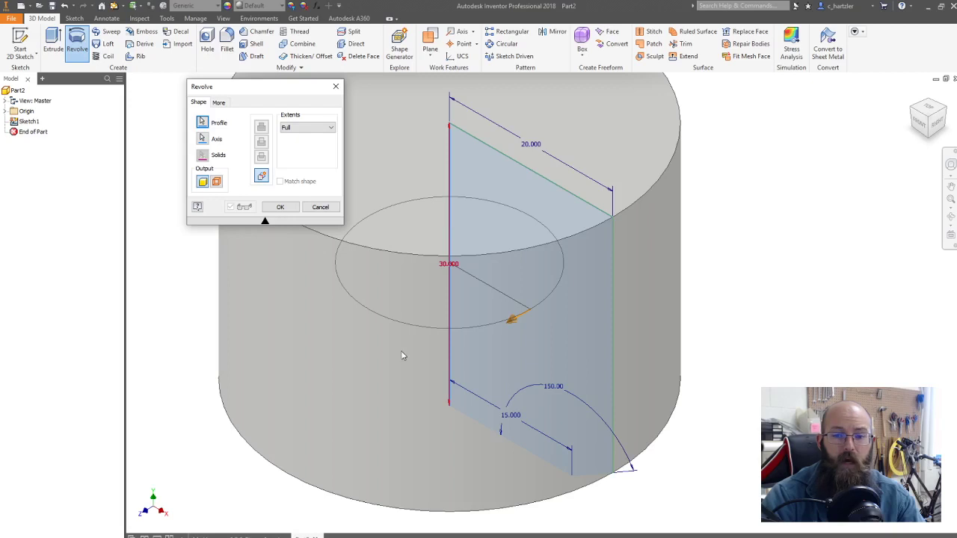
{"action": "left_click", "coordinate": [922, 127]}
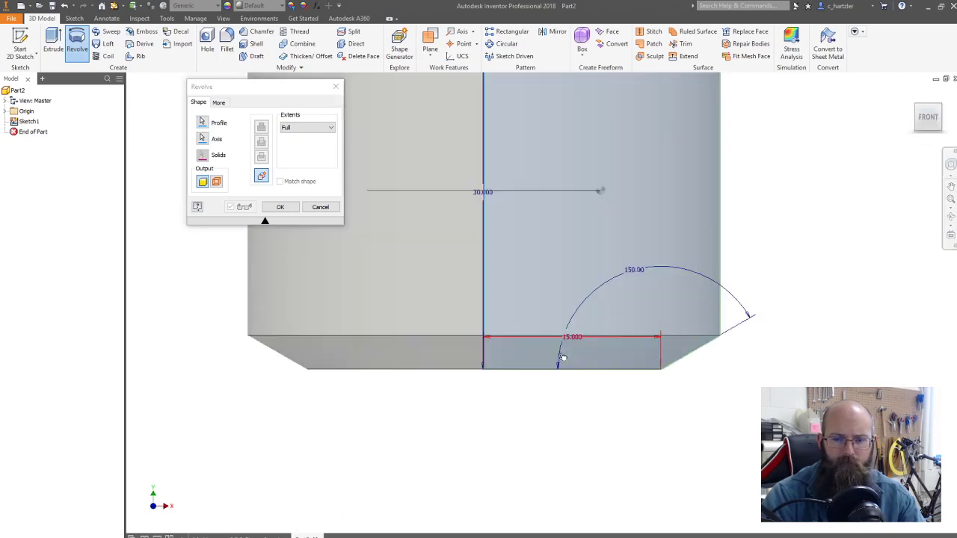
{"action": "scroll", "coordinate": [562, 356], "scroll_direction": "up", "scroll_amount": 5}
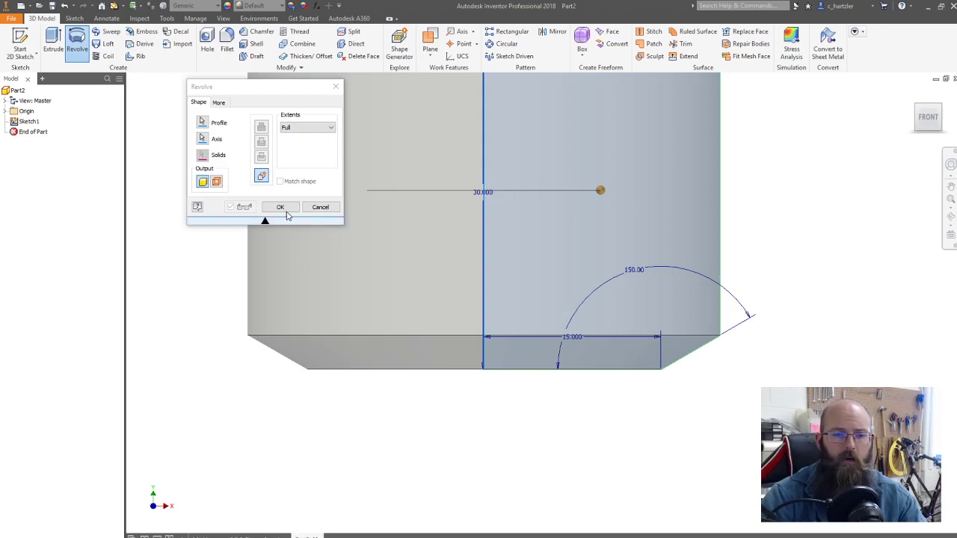
{"action": "left_click", "coordinate": [280, 207]}
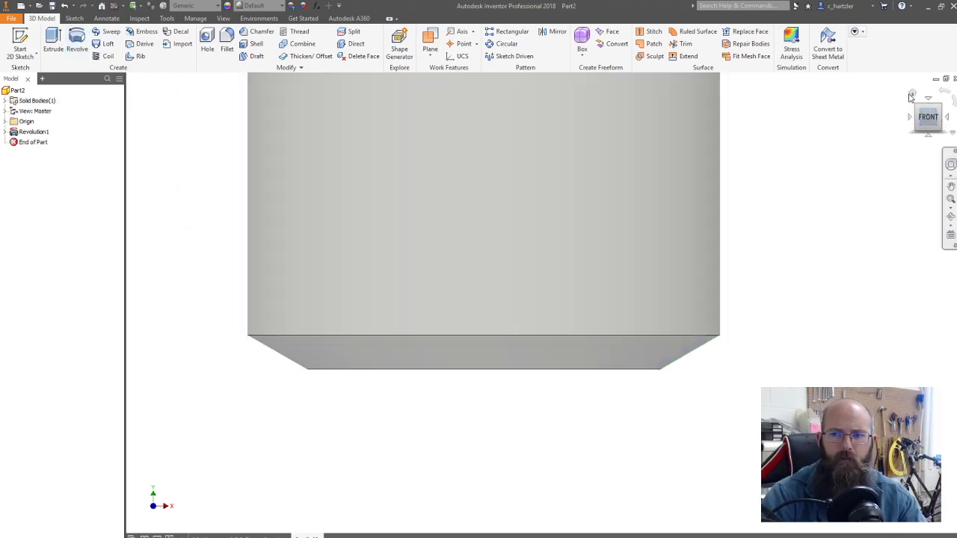
{"action": "left_click", "coordinate": [913, 93]}
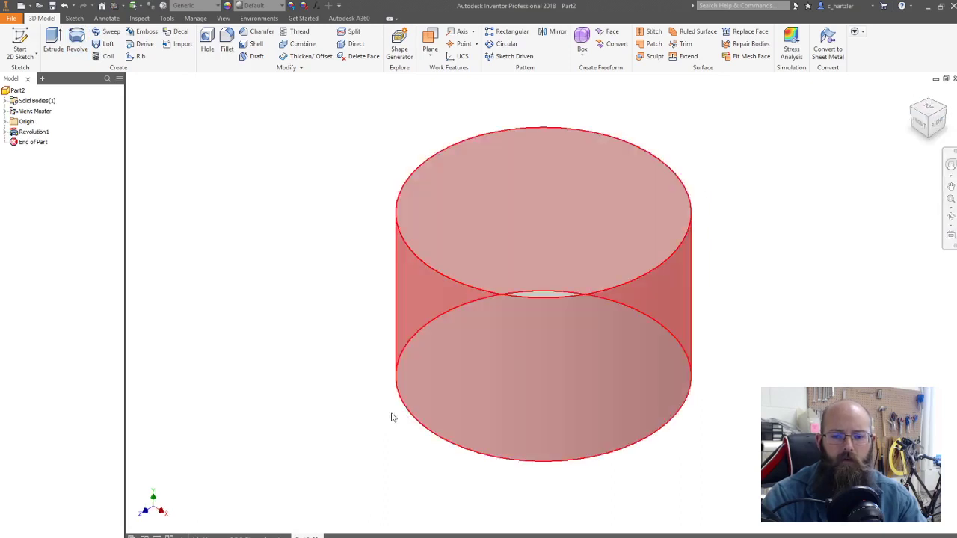
{"action": "mouse_move", "coordinate": [368, 369]}
{"action": "middle_mouse_down", "text": "shift"}
{"action": "mouse_move", "coordinate": [371, 351]}
{"action": "mouse_move", "coordinate": [342, 404]}
{"action": "mouse_move", "coordinate": [432, 346]}
{"action": "mouse_move", "coordinate": [510, 246]}
{"action": "middle_mouse_up", "text": "shift"}
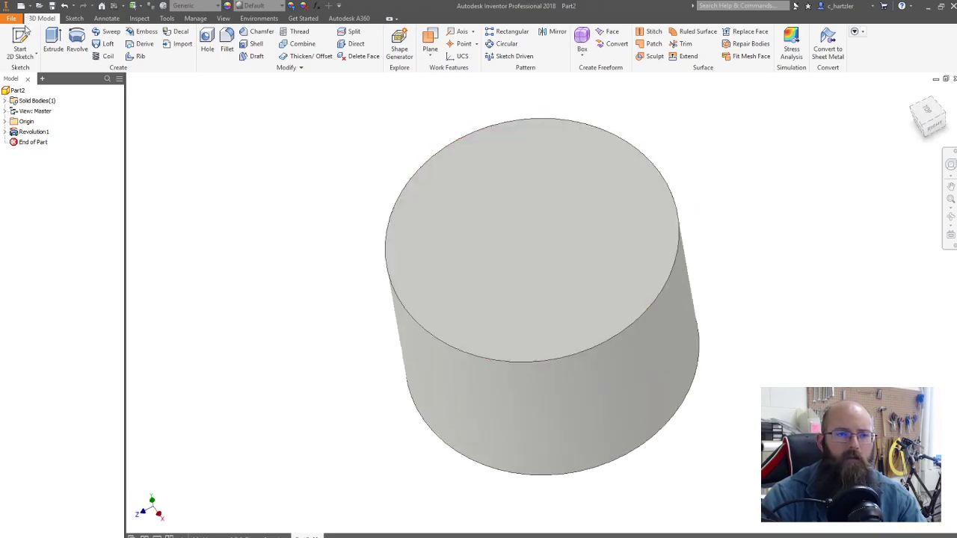
Step: Start a sketch on the cylinder's top face and draw a rectangle
{"action": "left_click", "coordinate": [20, 41]}
{"action": "left_click", "coordinate": [524, 192]}
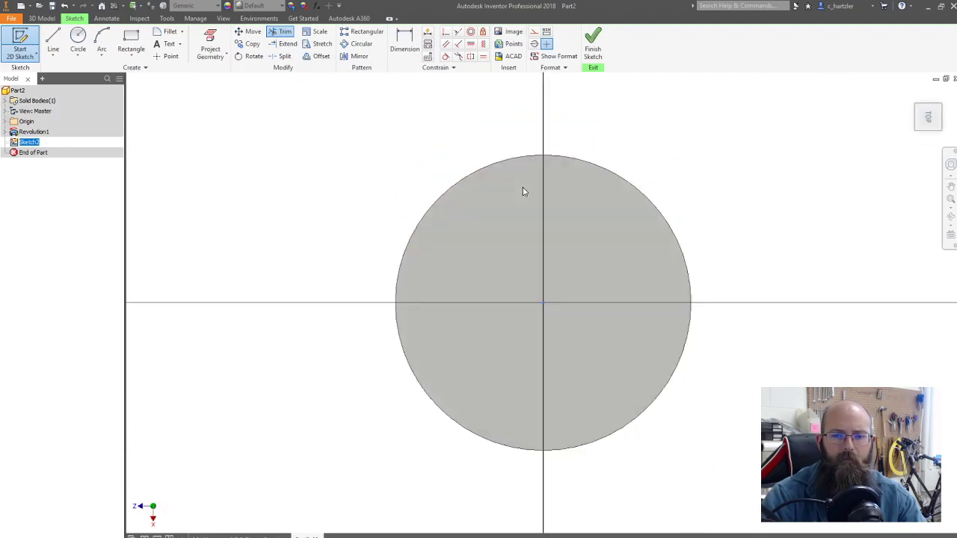
{"action": "left_click", "coordinate": [131, 42]}
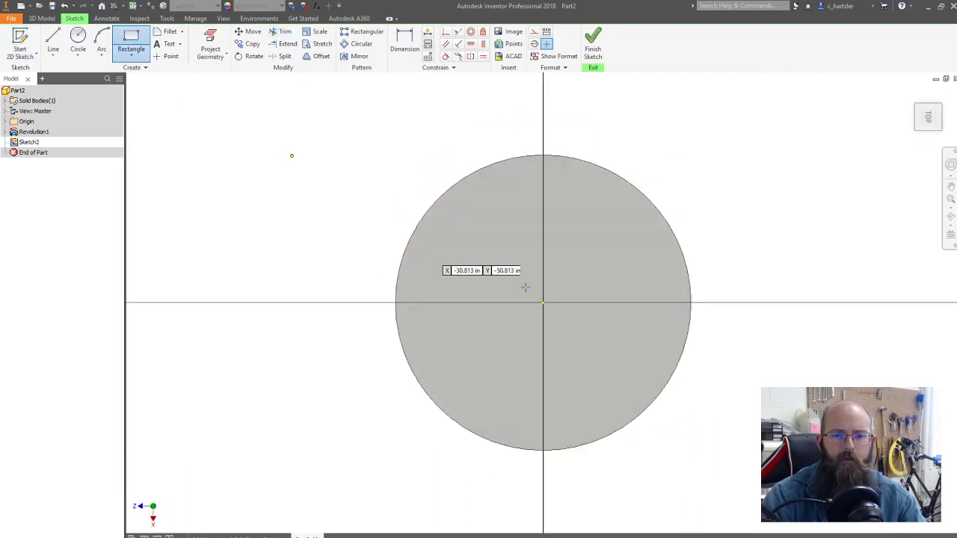
{"action": "left_click", "coordinate": [517, 246]}
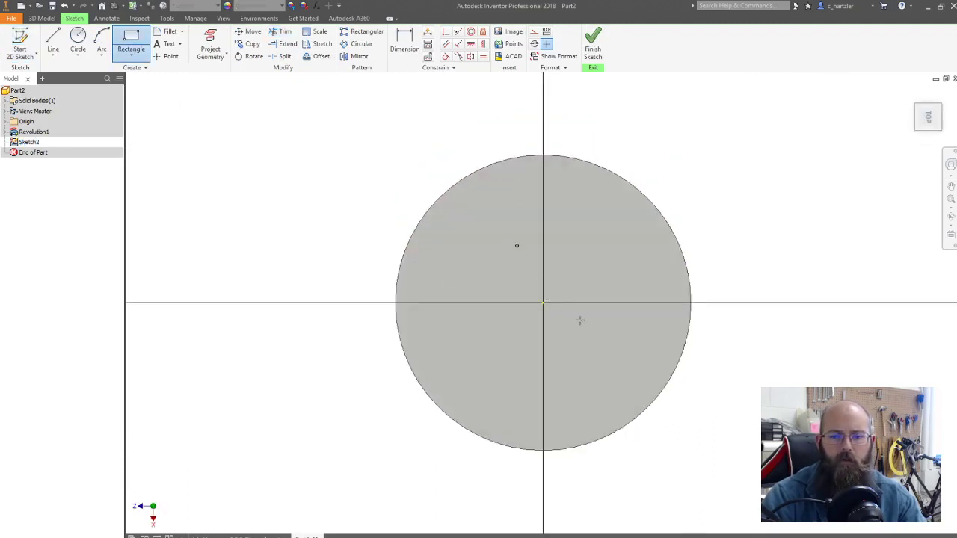
{"action": "left_click", "coordinate": [647, 342]}
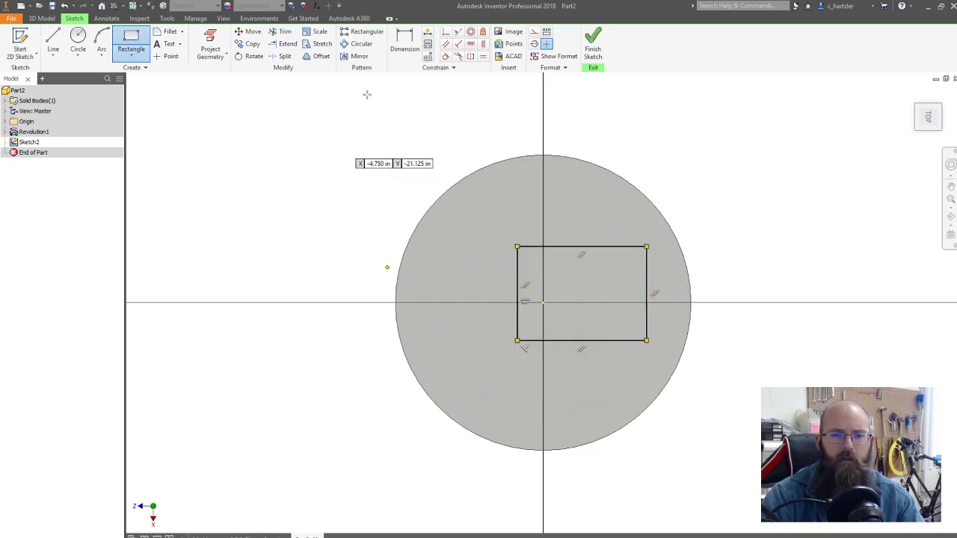
Step: Dimension the rectangle's width and height to 10 each
{"action": "left_click", "coordinate": [405, 43]}
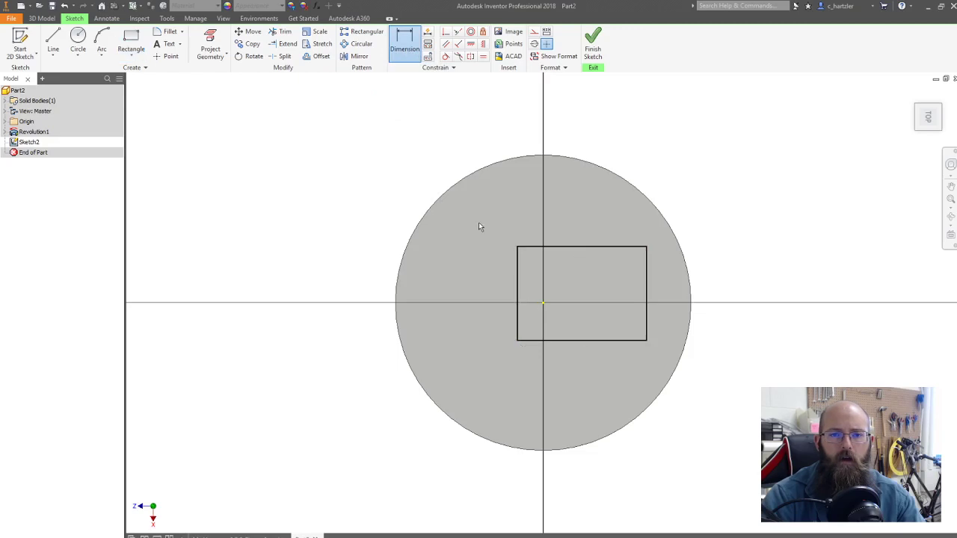
{"action": "left_click", "coordinate": [597, 246]}
{"action": "left_click", "coordinate": [587, 211]}
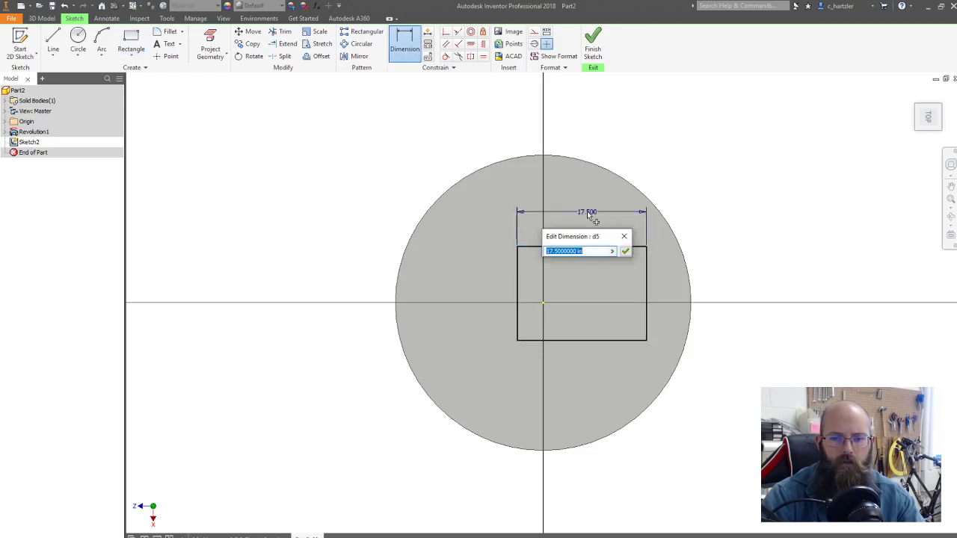
{"action": "type", "text": "10"}
{"action": "key", "text": "Return"}
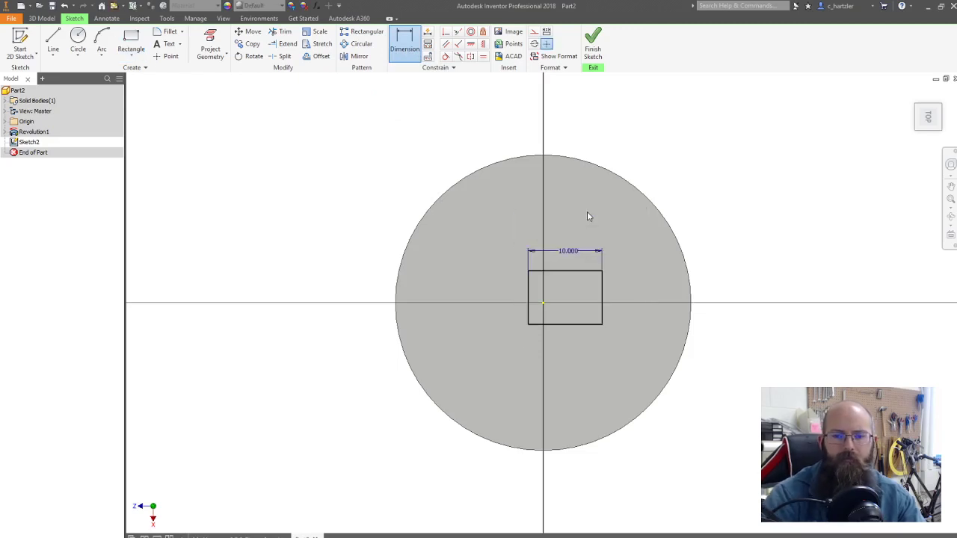
{"action": "left_click", "coordinate": [529, 292]}
{"action": "left_click", "coordinate": [470, 284]}
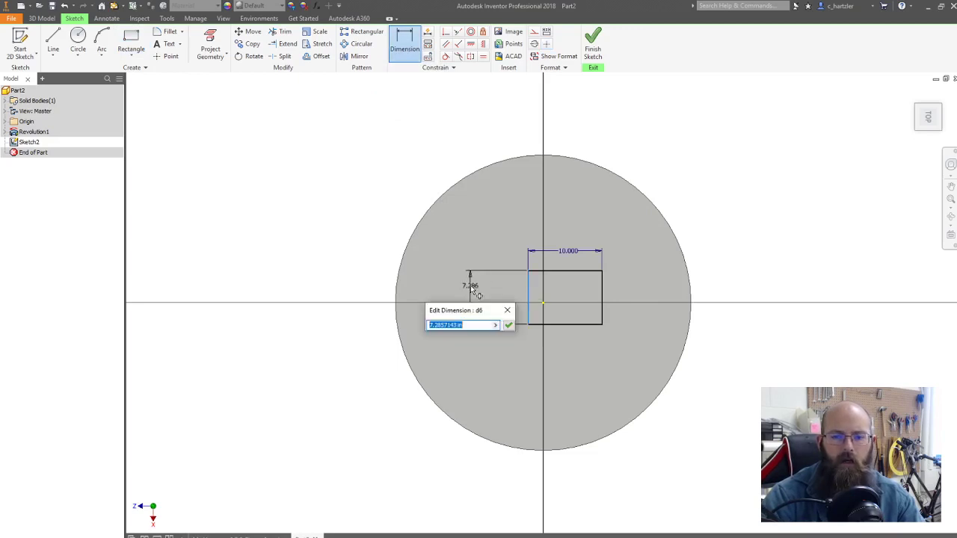
{"action": "type", "text": "10"}
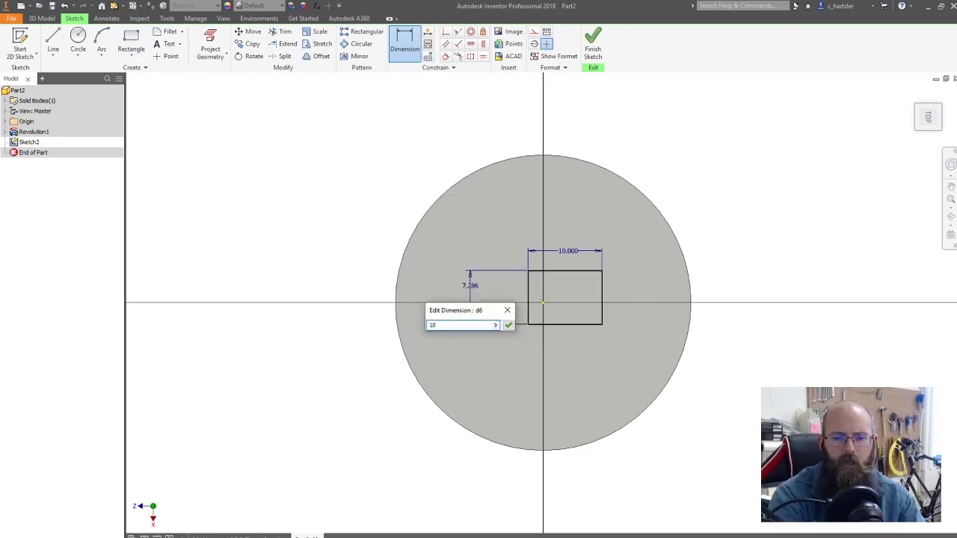
{"action": "key", "text": "Return"}
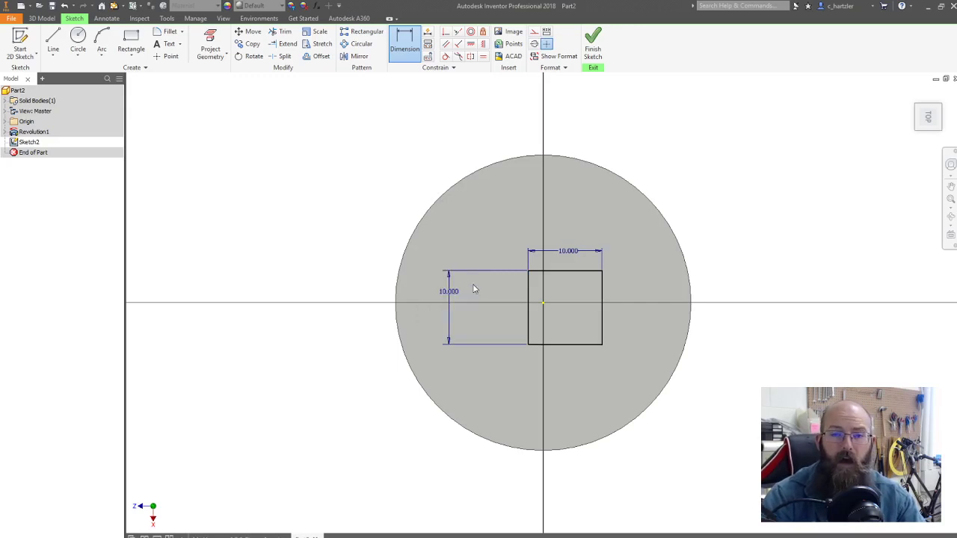
Step: Add two 5 offset dimensions from the origin to centre the square
{"action": "left_click", "coordinate": [585, 271]}
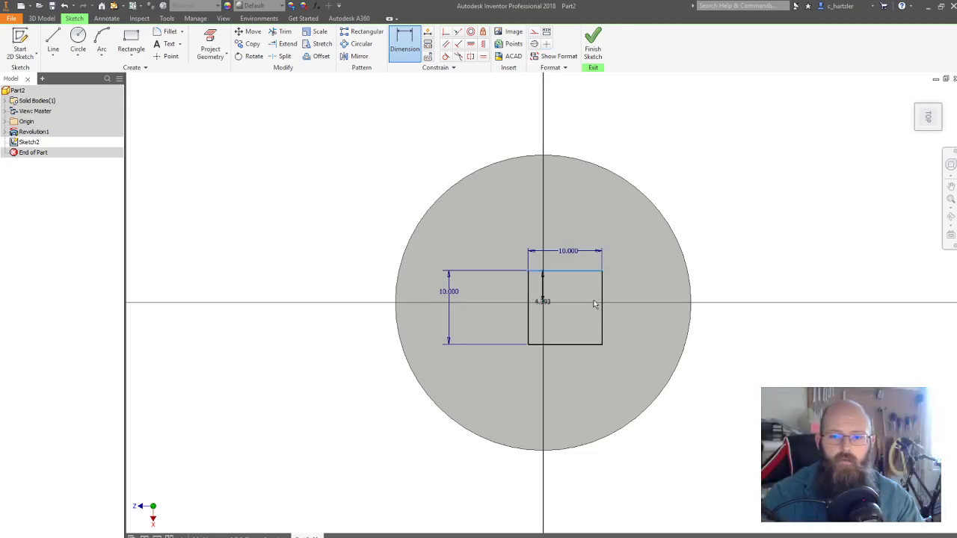
{"action": "left_click", "coordinate": [646, 298]}
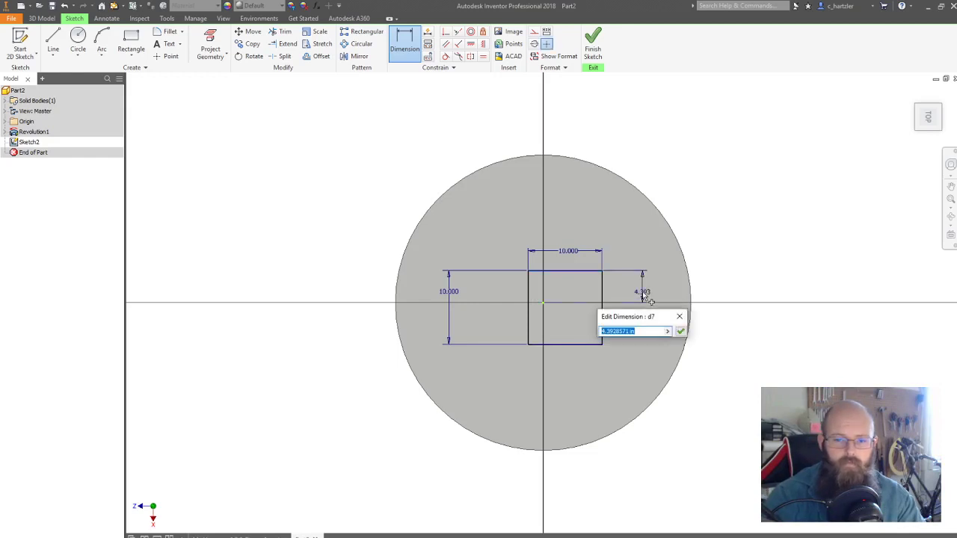
{"action": "type", "text": "5"}
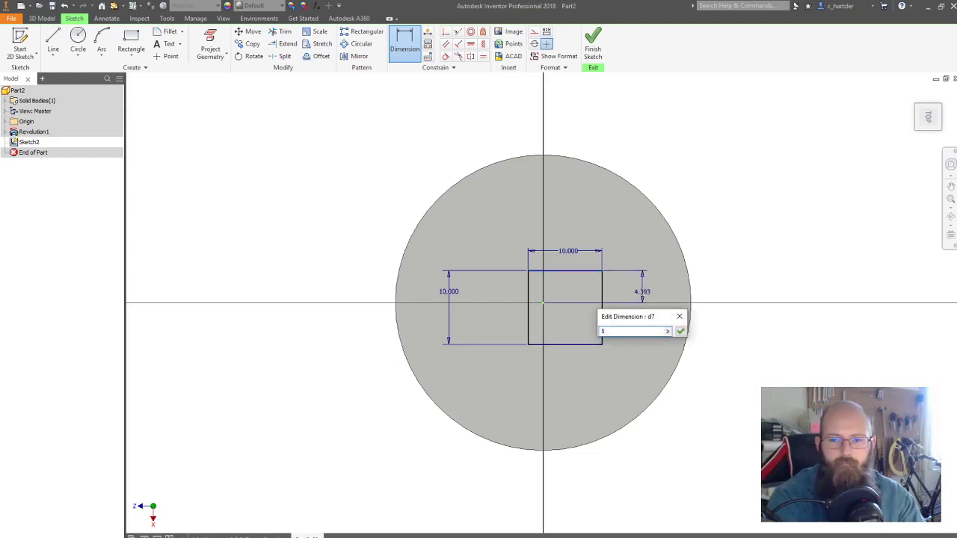
{"action": "key", "text": "Return"}
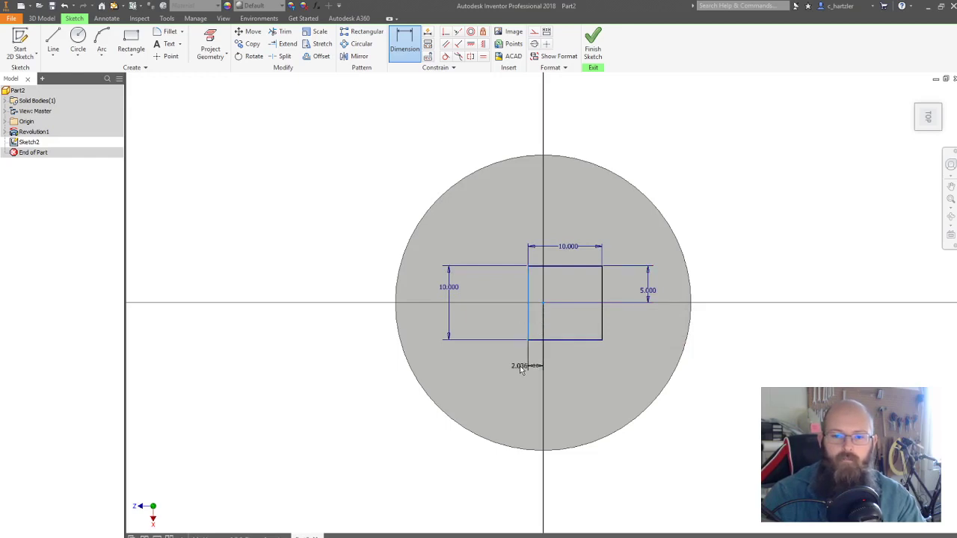
{"action": "left_click", "coordinate": [505, 366]}
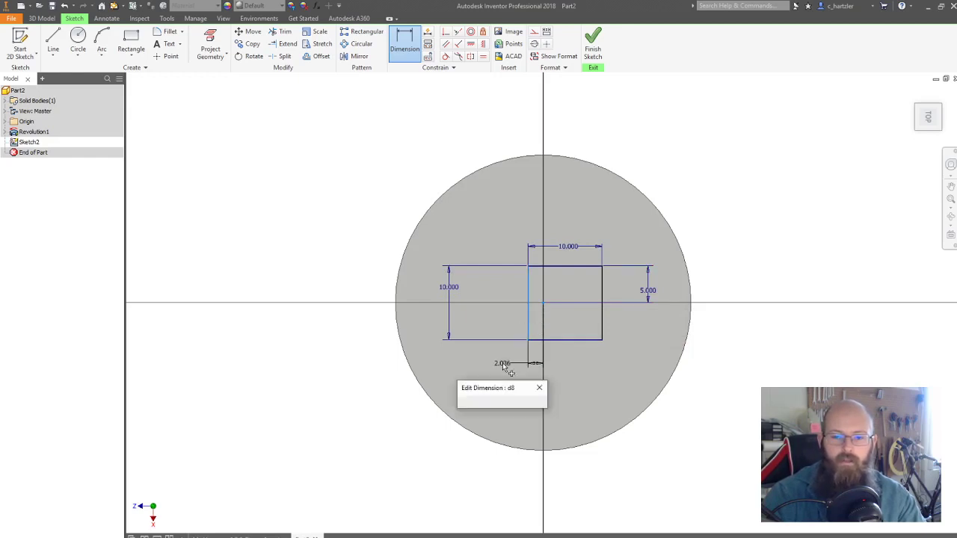
{"action": "type", "text": "5"}
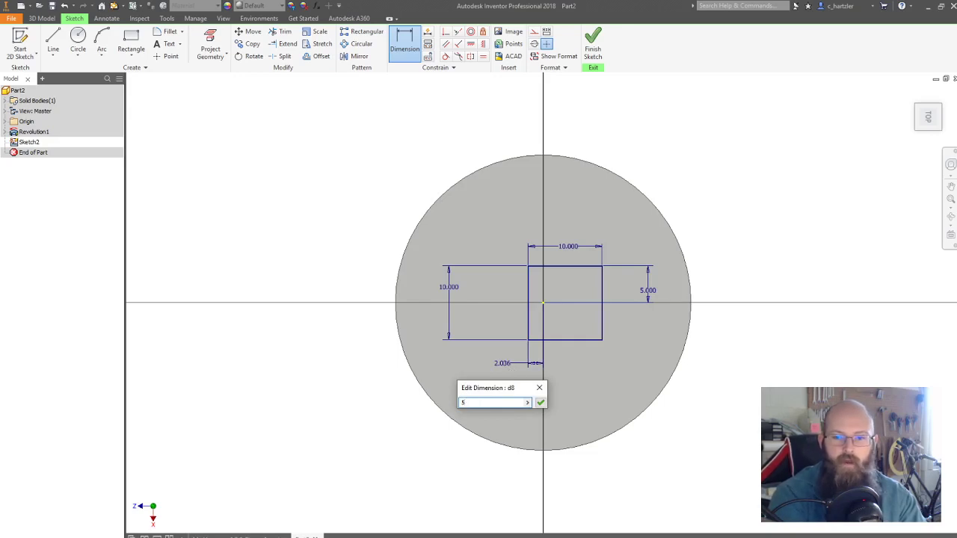
{"action": "key", "text": "Return"}
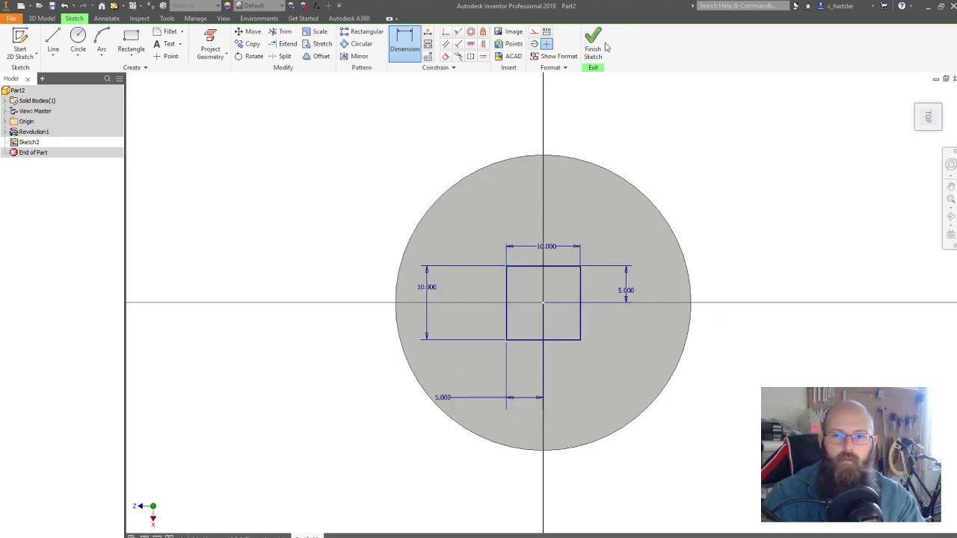
Step: Extrude the 10×10 square 15 upward into a post and return to the Home view
{"action": "key", "text": "F6"}
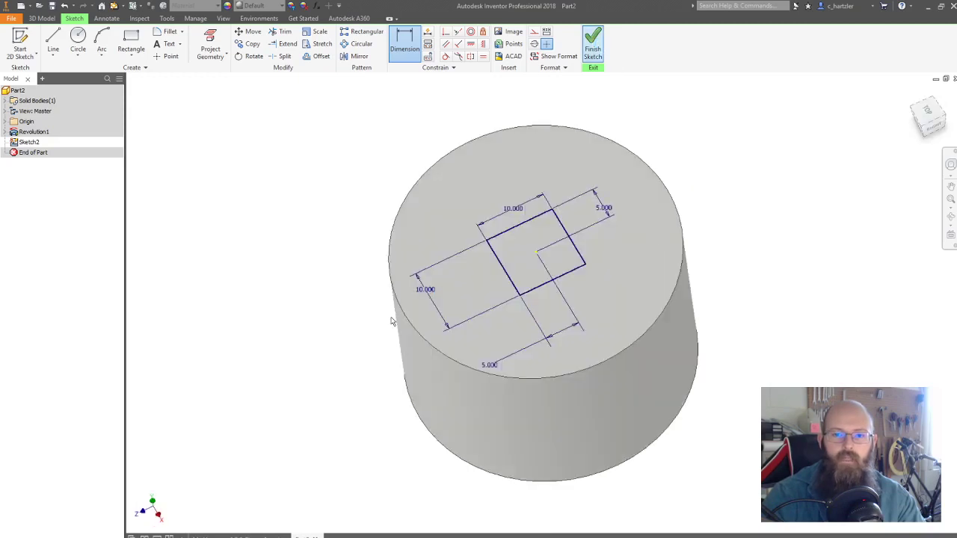
{"action": "right_click_drag", "start_coordinate": [391, 322], "coordinate": [103, 122]}
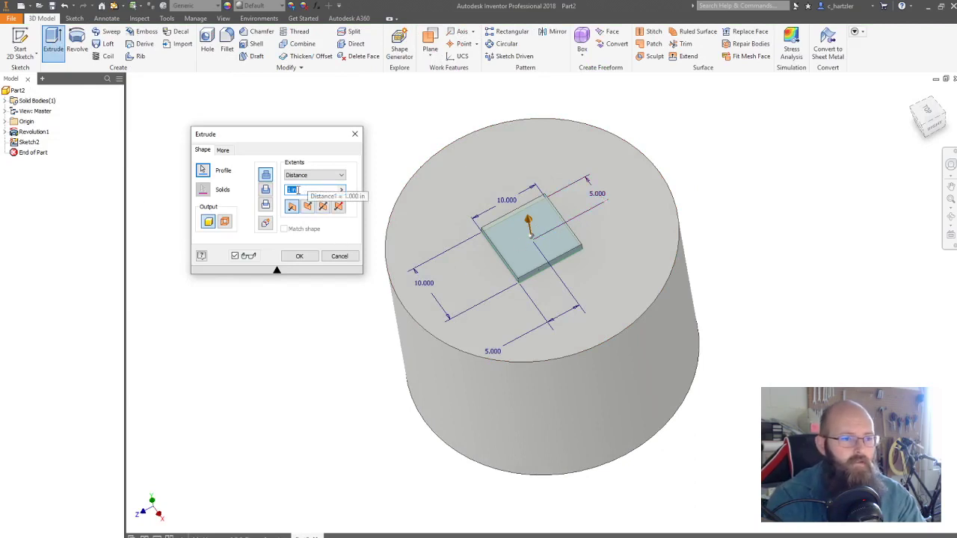
{"action": "type", "text": "15"}
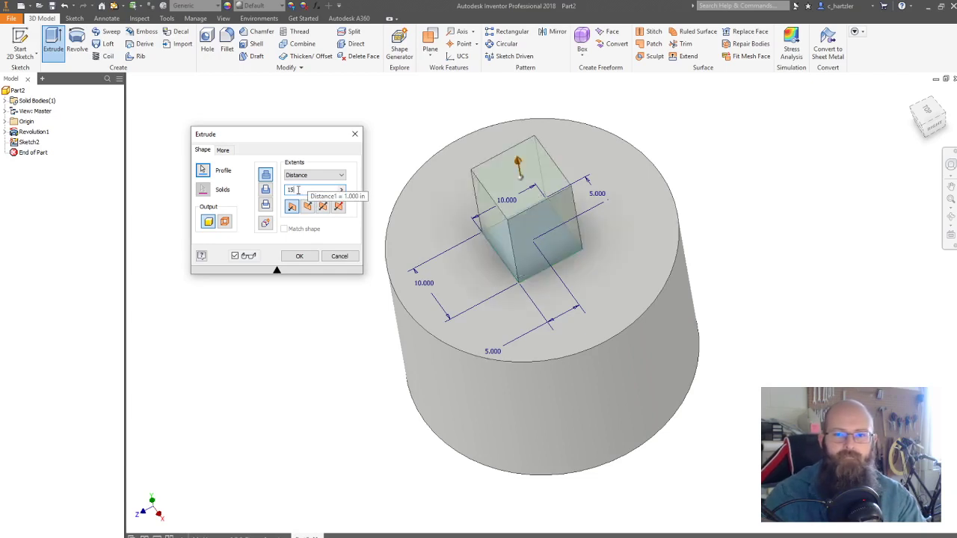
{"action": "left_click", "coordinate": [314, 259]}
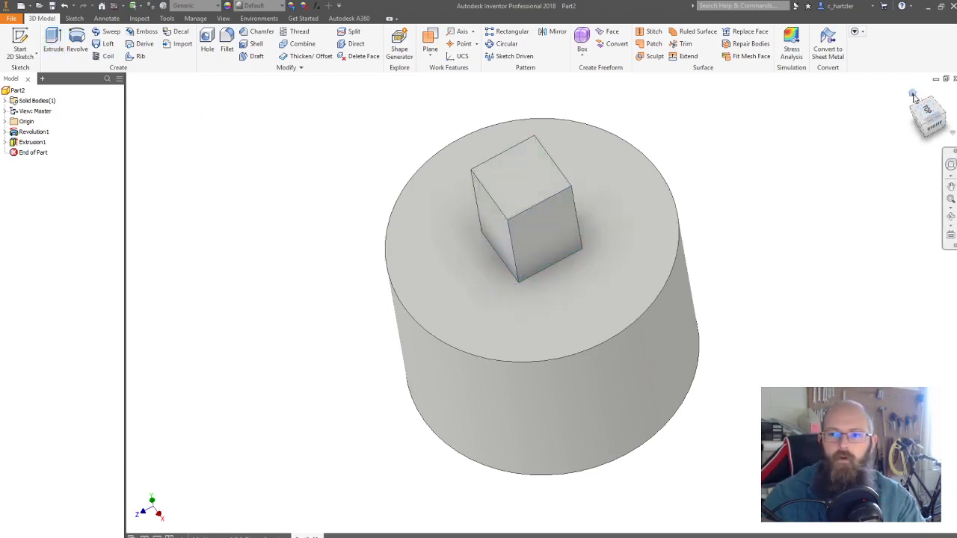
{"action": "key", "text": "F6"}
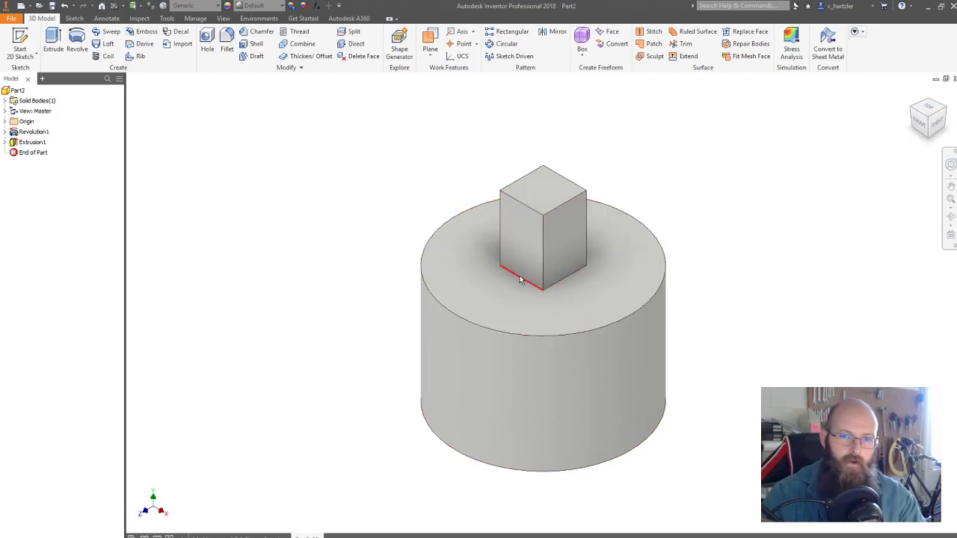
{"action": "mouse_move", "coordinate": [535, 293]}
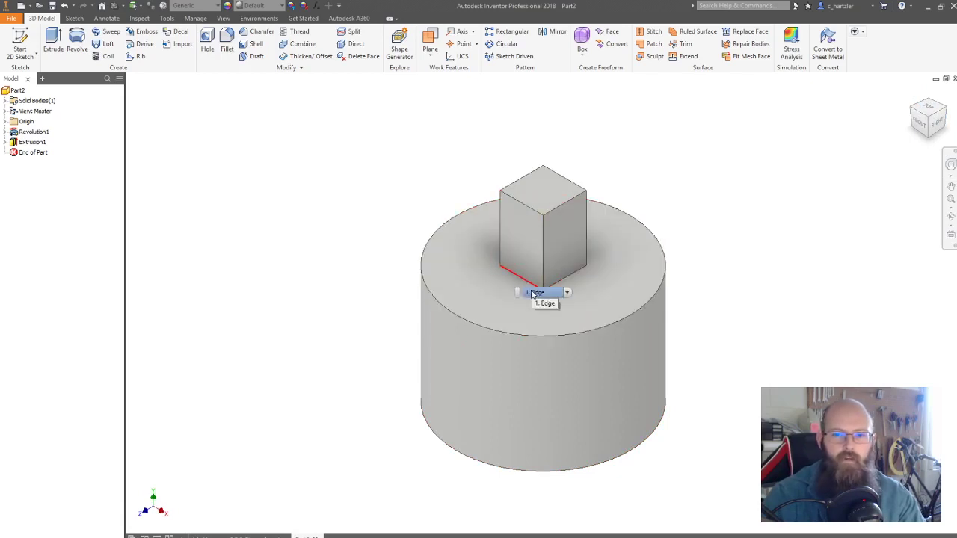
{"action": "scroll", "coordinate": [478, 284], "scroll_direction": "down", "scroll_amount": 3}
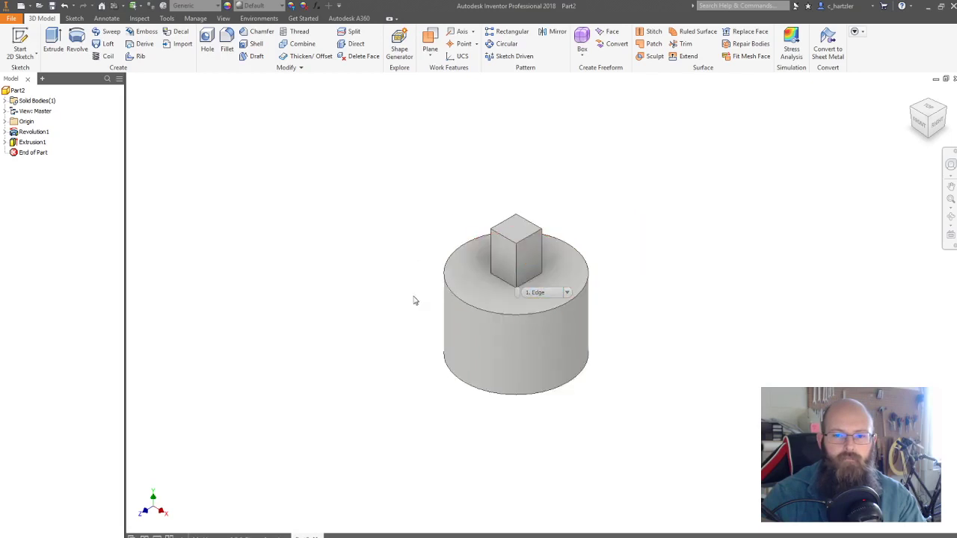
{"action": "scroll", "coordinate": [416, 301], "scroll_direction": "up", "scroll_amount": 5}
{"action": "middle_click_drag", "start_coordinate": [322, 334], "coordinate": [45, 374]}
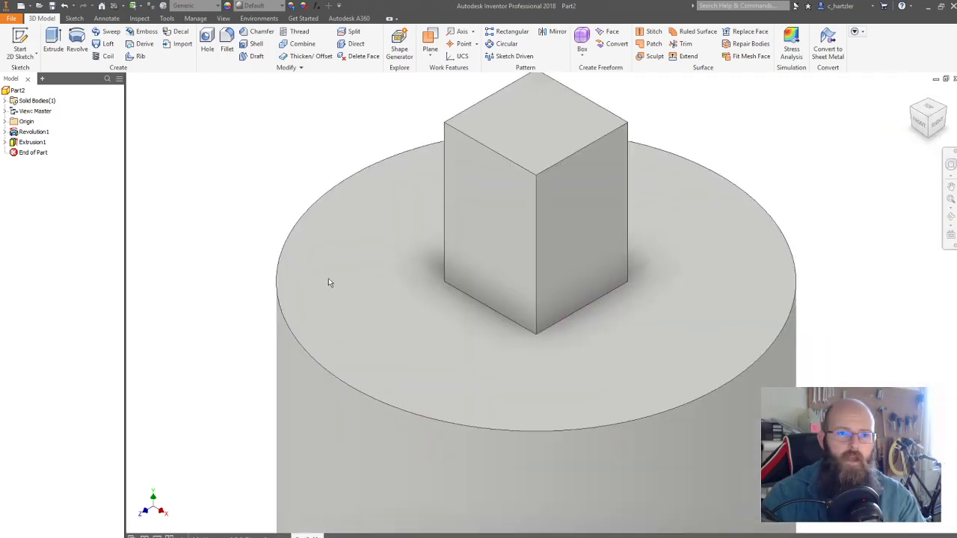
Step: Start a fillet and select all four bottom edges of the square post
{"action": "left_click", "coordinate": [227, 46]}
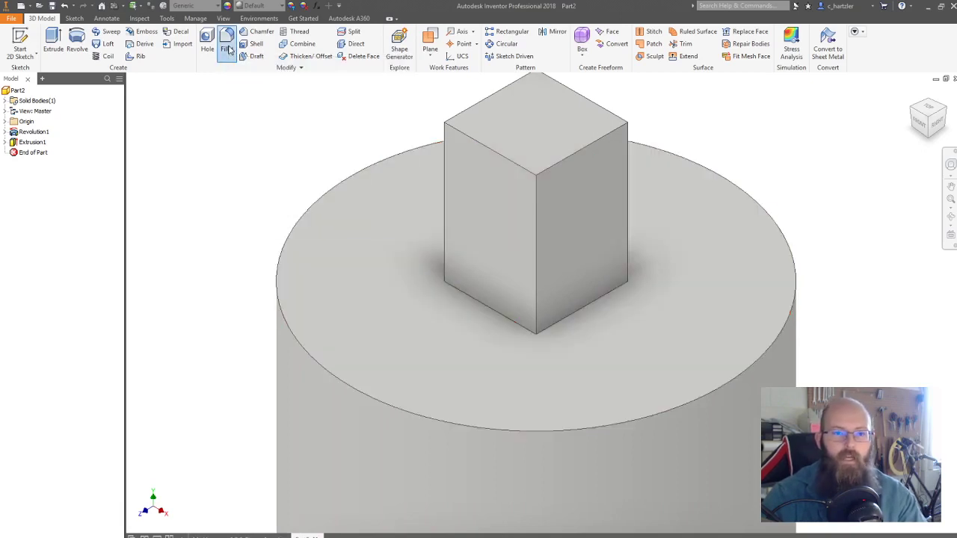
{"action": "left_click", "coordinate": [476, 301]}
{"action": "left_click", "coordinate": [582, 307]}
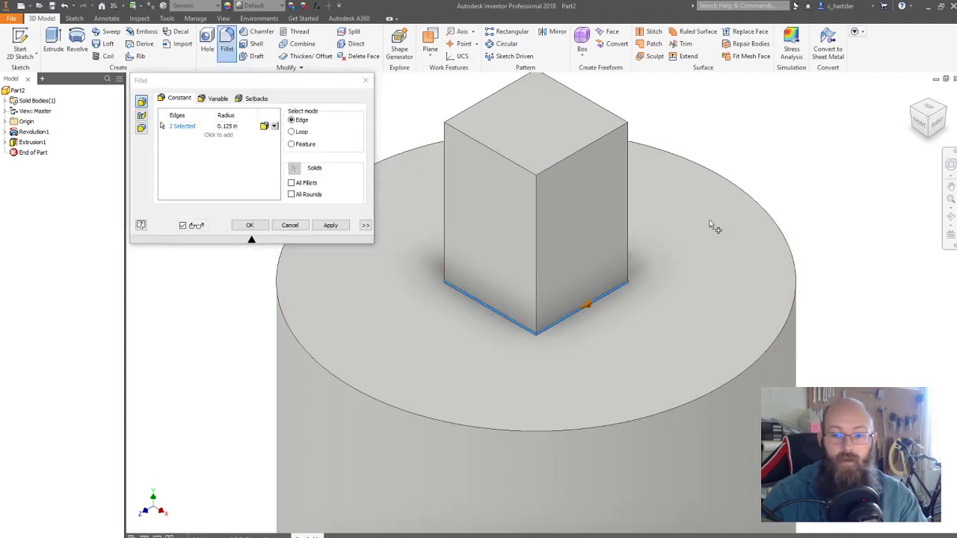
{"action": "left_click", "coordinate": [948, 112]}
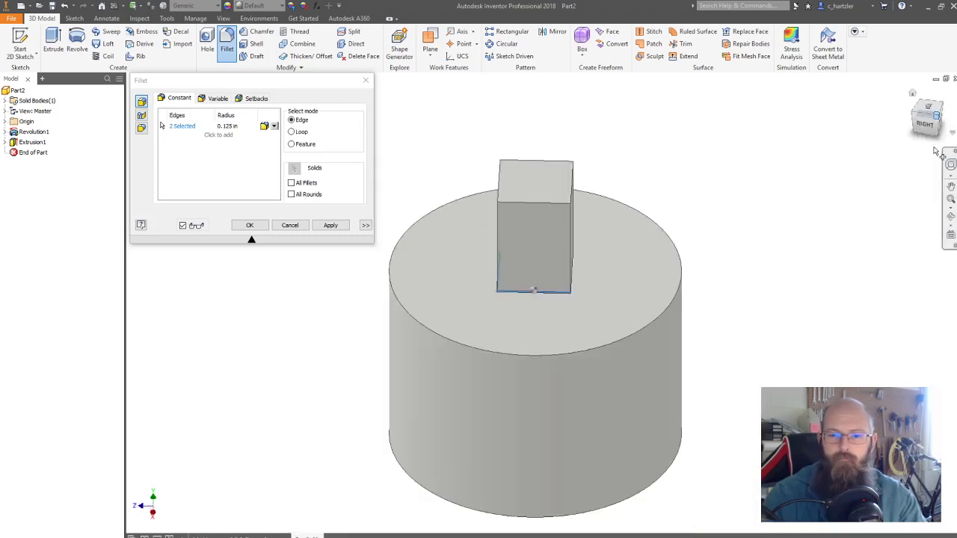
{"action": "left_click", "coordinate": [937, 152]}
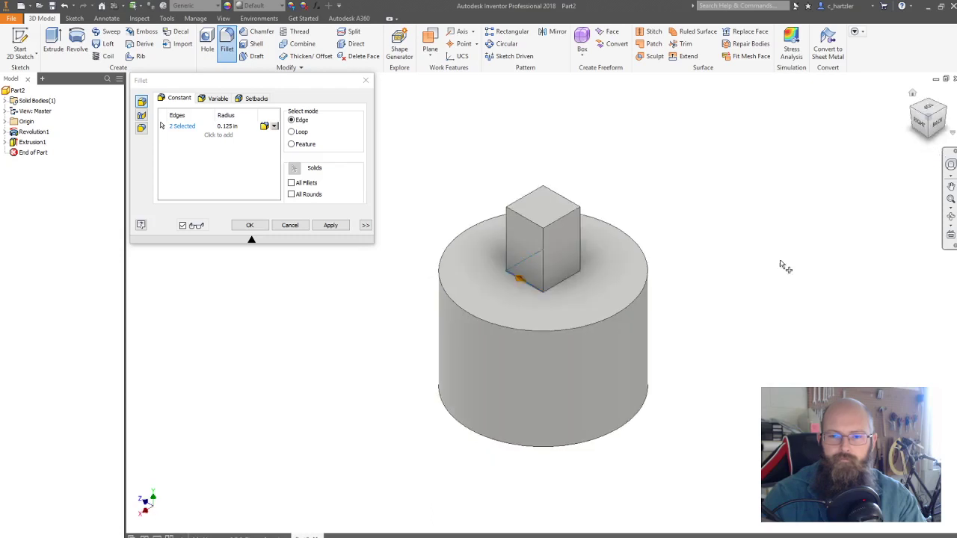
{"action": "left_click", "coordinate": [563, 285]}
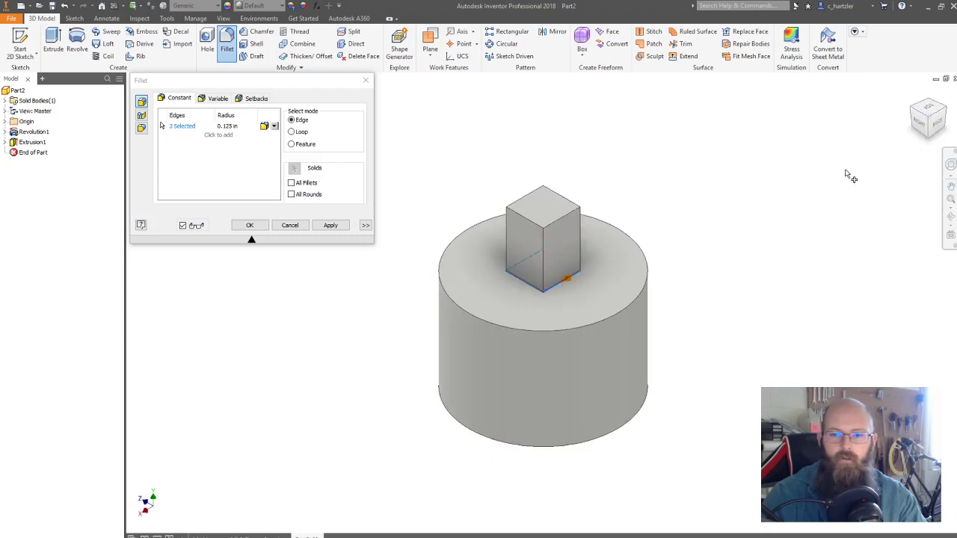
{"action": "left_click", "coordinate": [946, 109]}
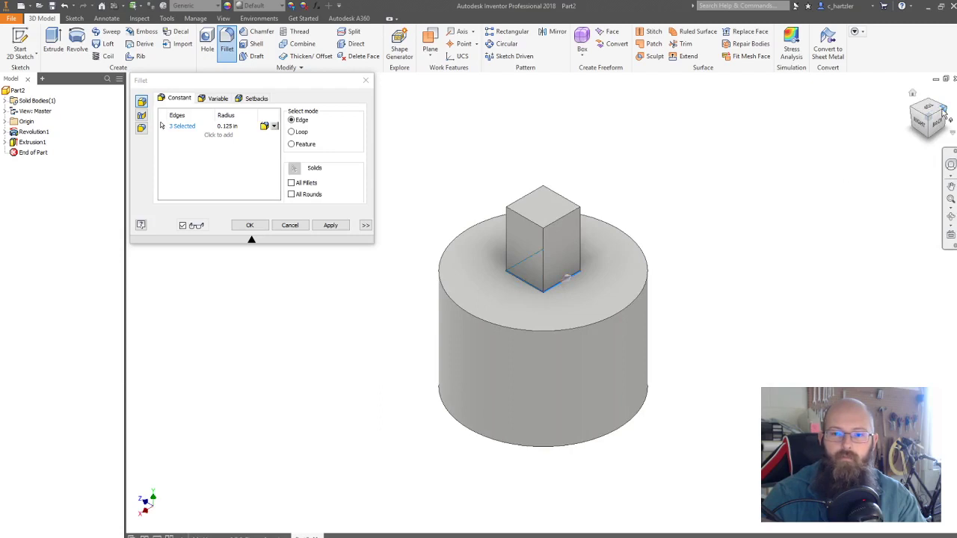
{"action": "left_click", "coordinate": [568, 285]}
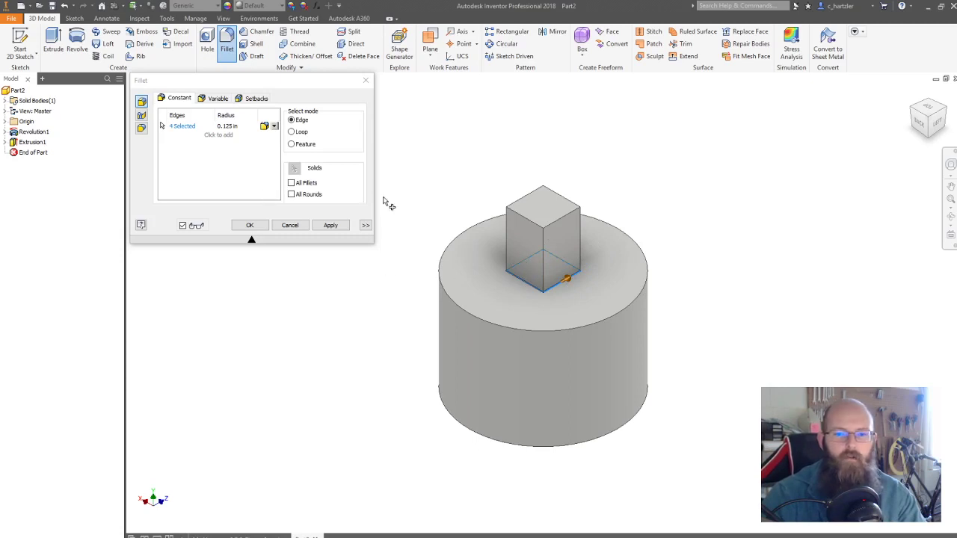
Step: Set the fillet radius to 5, apply it, and check the rounded post base
{"action": "left_click", "coordinate": [229, 129]}
{"action": "left_click_drag", "start_coordinate": [307, 83], "coordinate": [358, 124]}
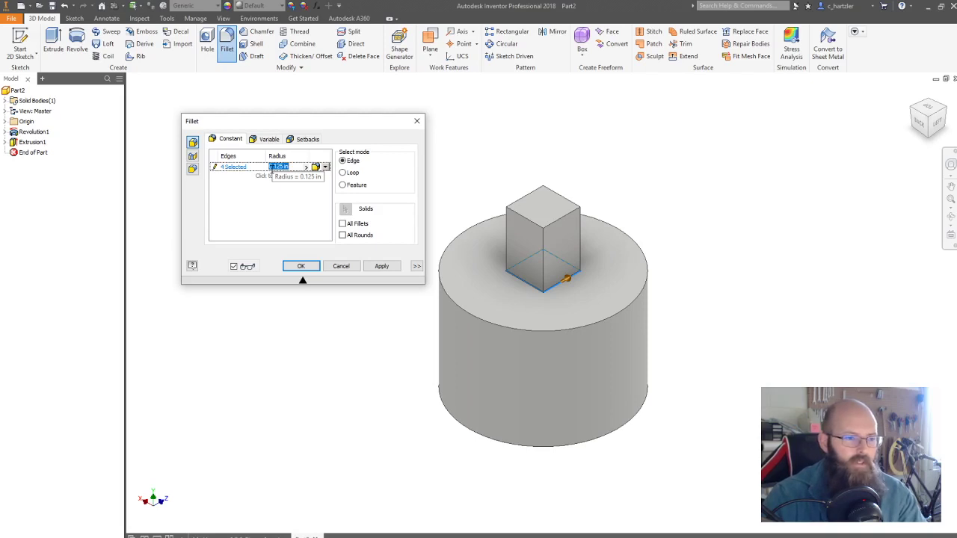
{"action": "type", "text": "5"}
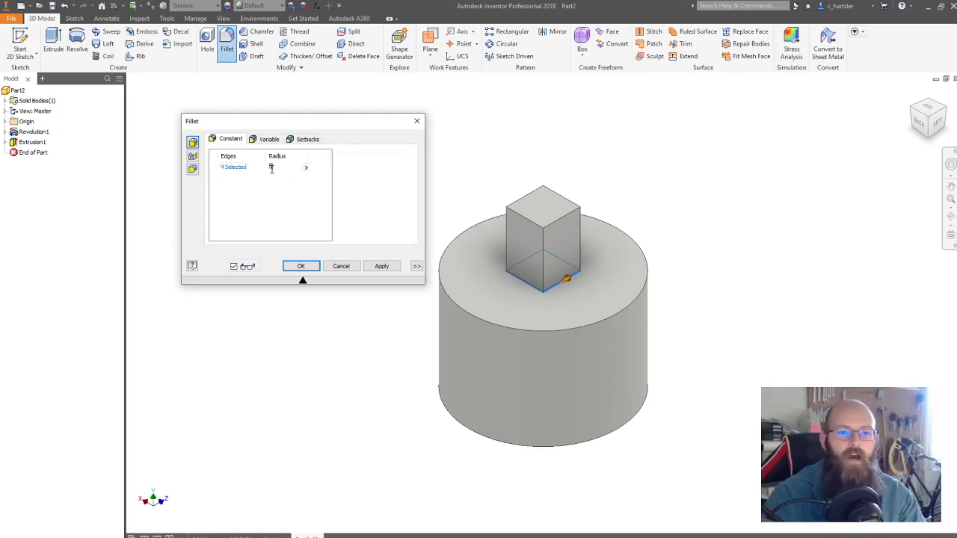
{"action": "key", "text": "Return"}
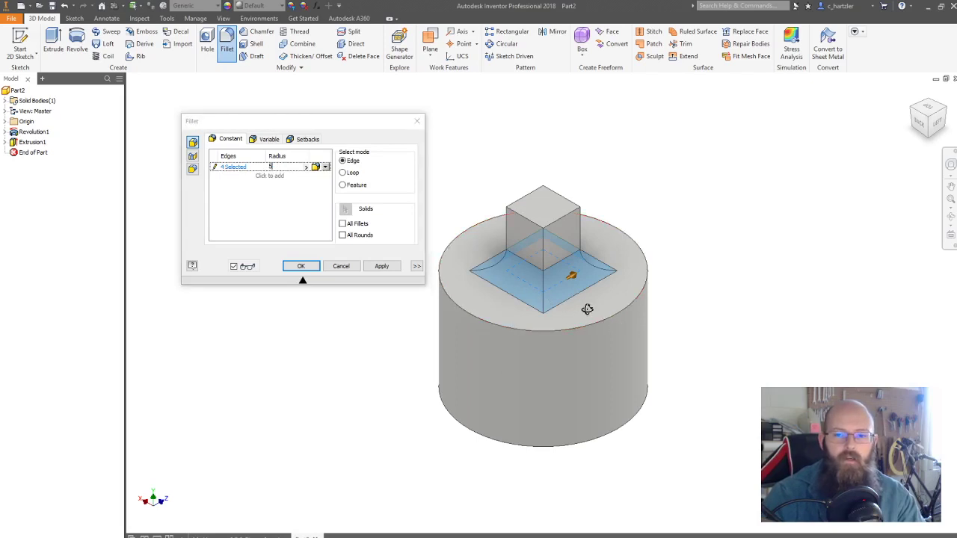
{"action": "middle_click_drag", "start_coordinate": [656, 261], "coordinate": [516, 109], "text": "shift"}
{"action": "left_click", "coordinate": [300, 266]}
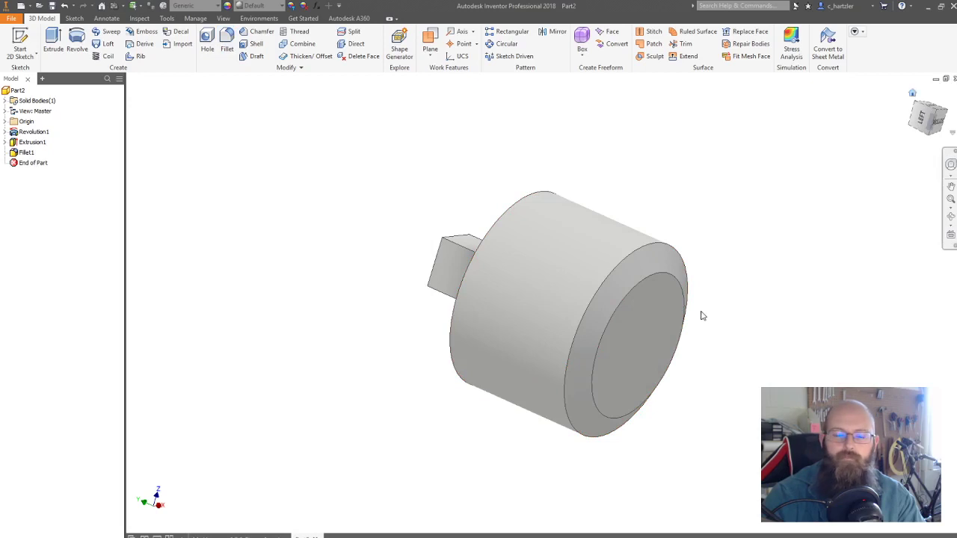
{"action": "key", "text": "F5"}
{"action": "left_click", "coordinate": [925, 125]}
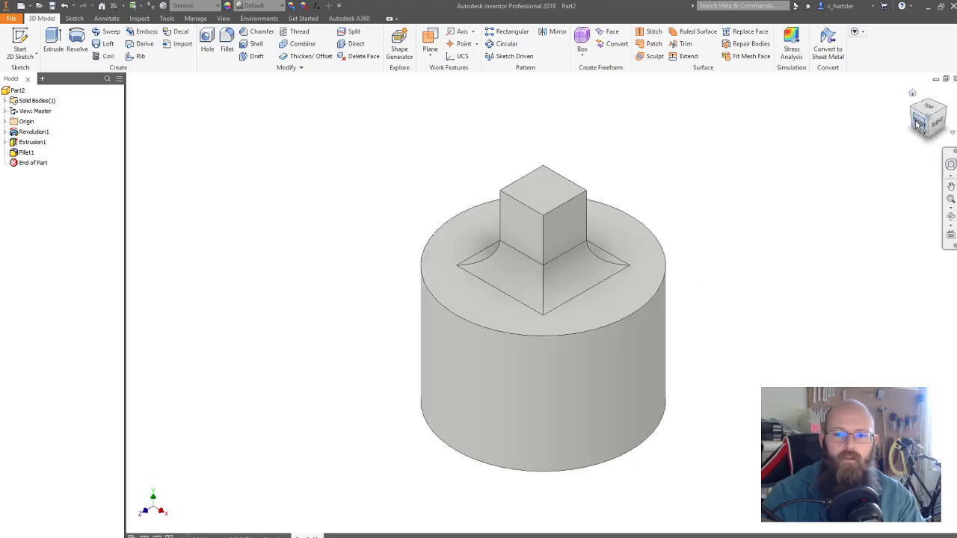
{"action": "left_click", "coordinate": [925, 125]}
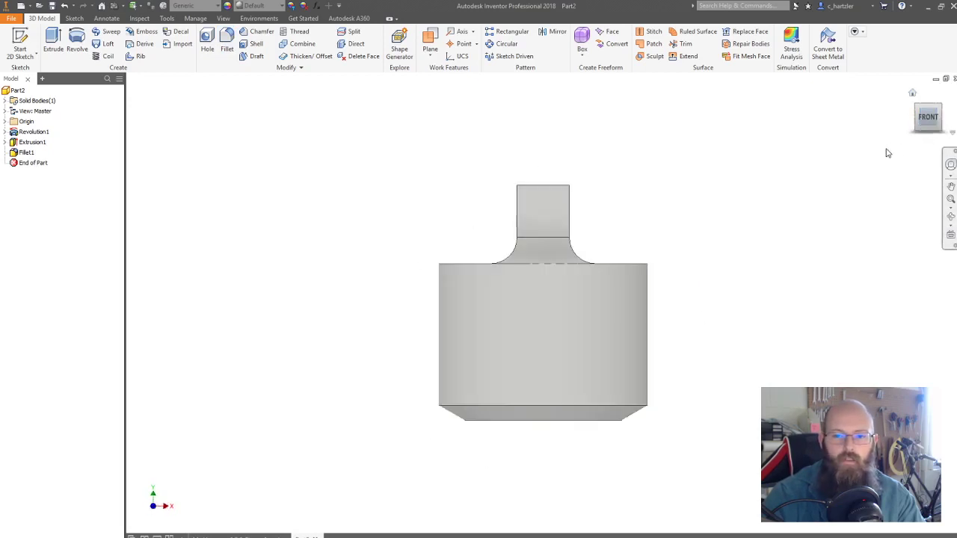
{"action": "left_click", "coordinate": [912, 95]}
Step: Start saving the part and keep the 1.2.6 folder as the location
{"action": "left_click", "coordinate": [10, 18]}
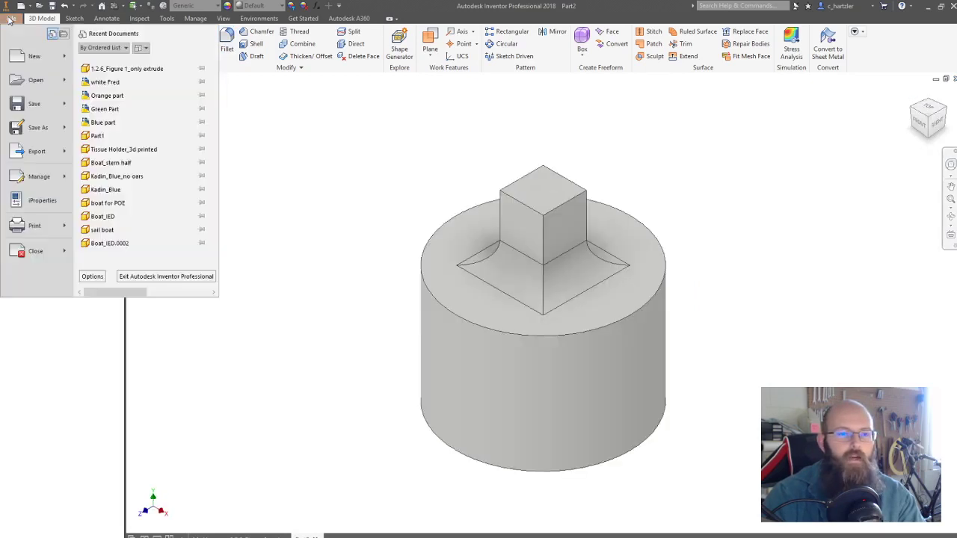
{"action": "left_click", "coordinate": [30, 104]}
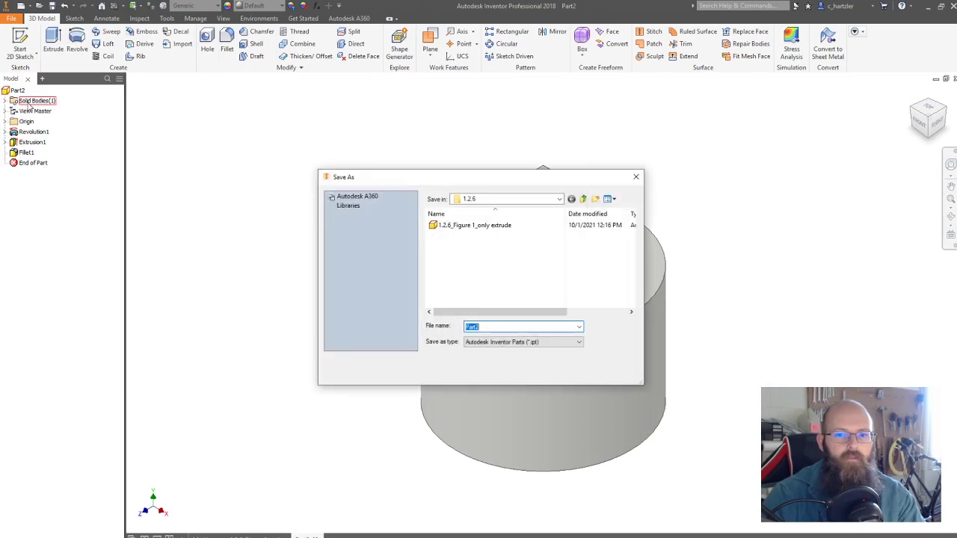
{"action": "left_click", "coordinate": [516, 199]}
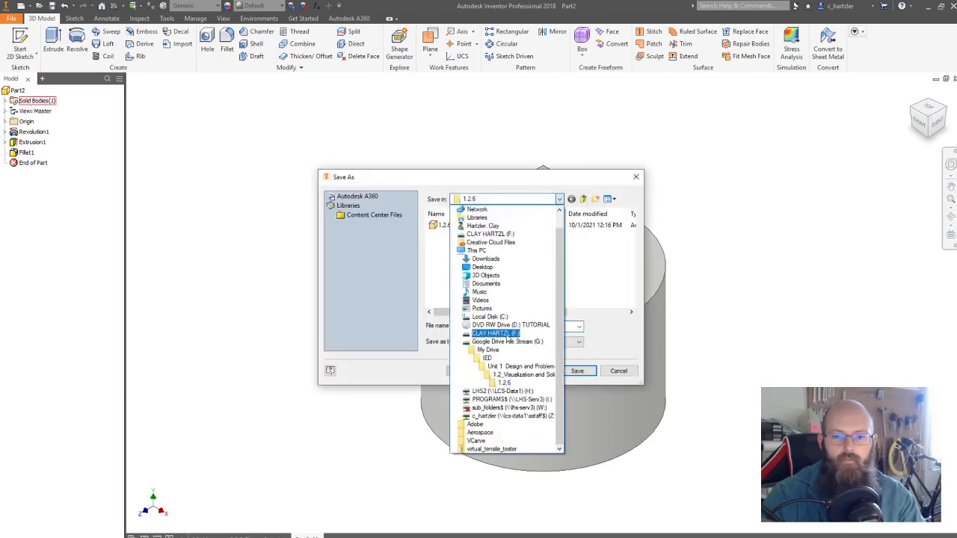
{"action": "left_click", "coordinate": [504, 383]}
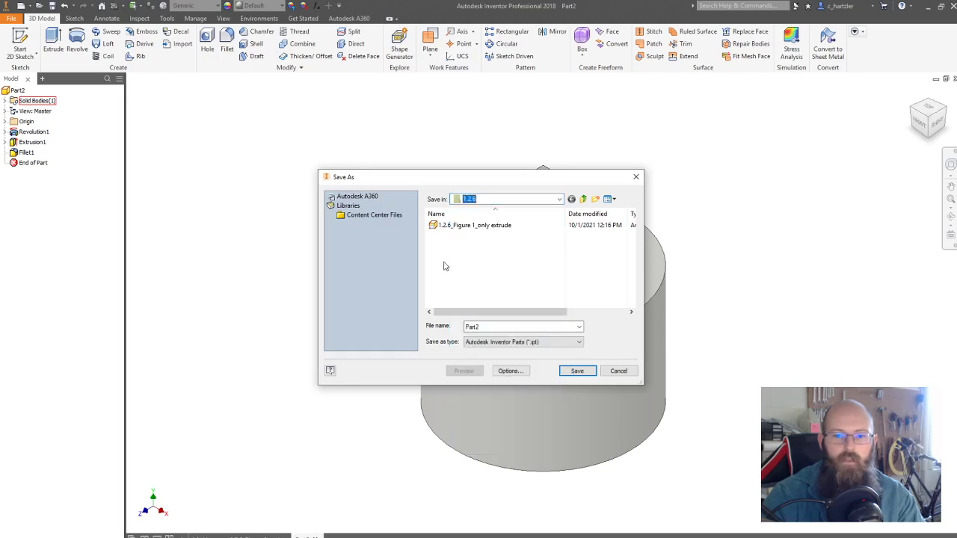
Step: Name the file 1.2.6_Figure 1_revolve_ followed by the student's surname
{"action": "double_click", "coordinate": [493, 327]}
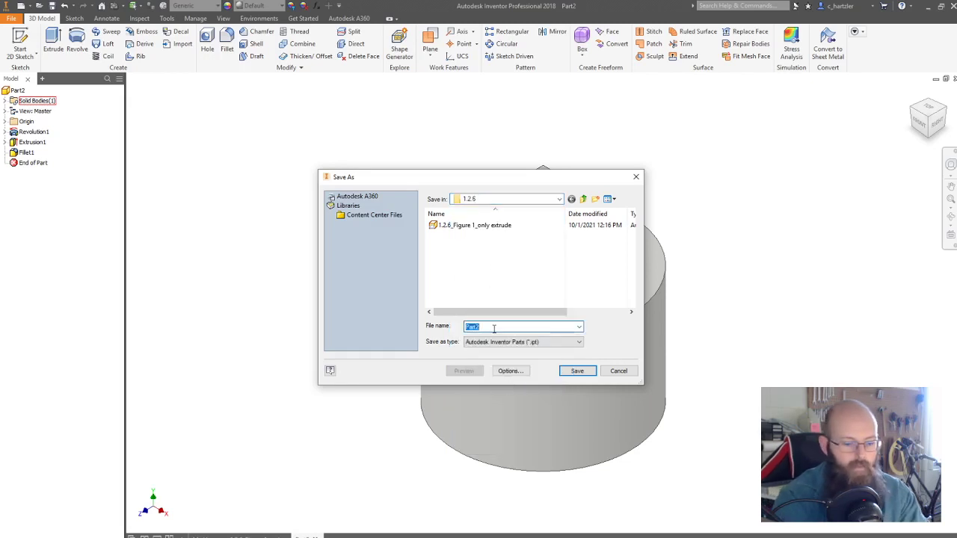
{"action": "type", "text": "1.2.6_"}
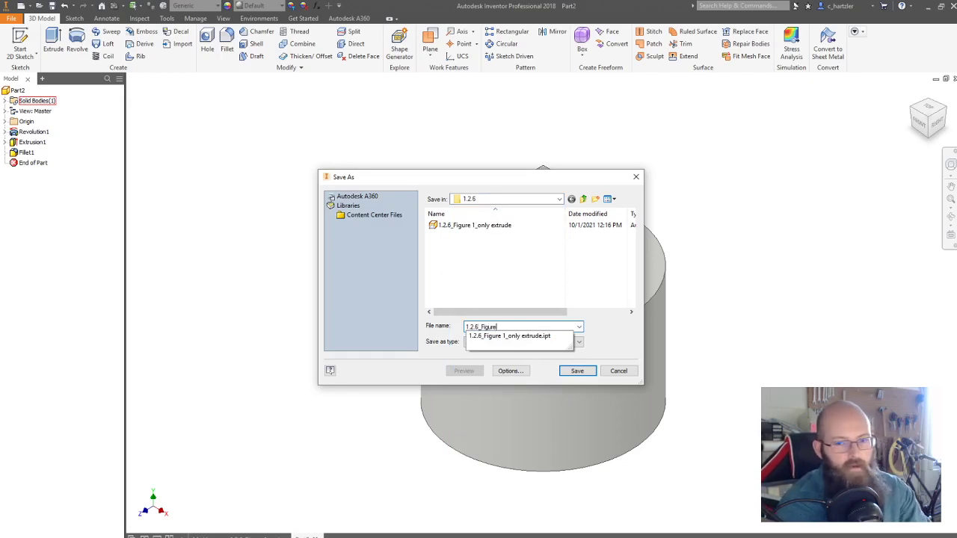
{"action": "type", "text": "Figure"}
{"action": "left_click", "coordinate": [495, 327]}
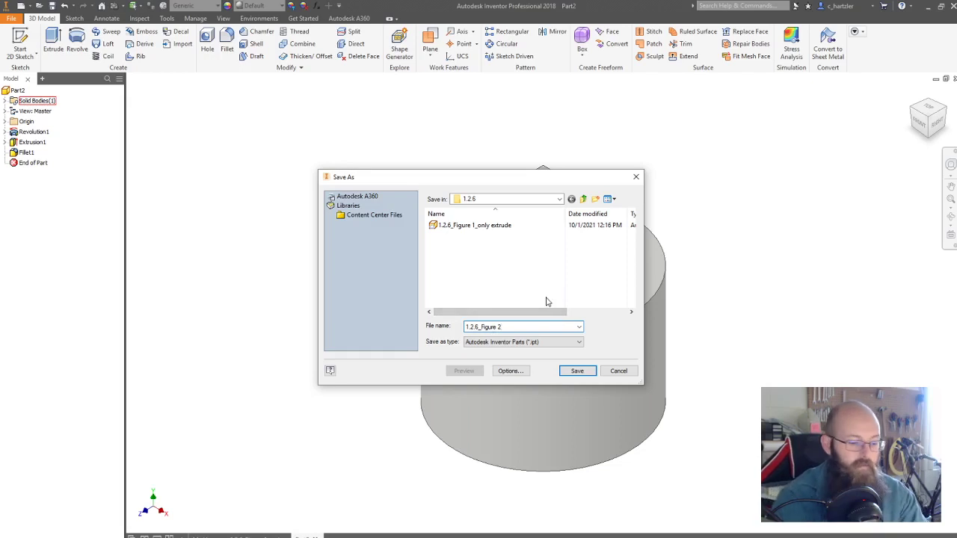
{"action": "key", "text": "BackSpace"}
{"action": "type", "text": "1_revolve"}
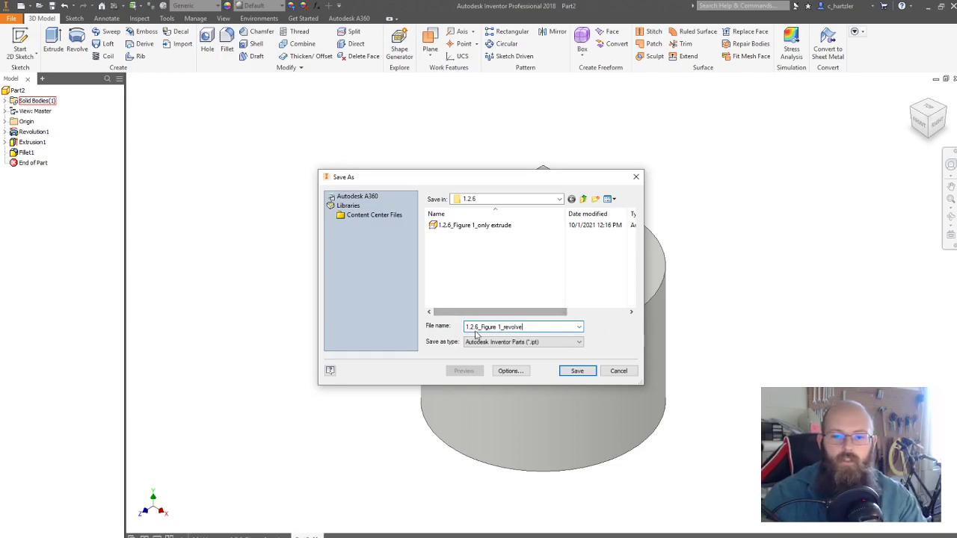
{"action": "left_click_drag", "start_coordinate": [529, 327], "coordinate": [438, 337]}
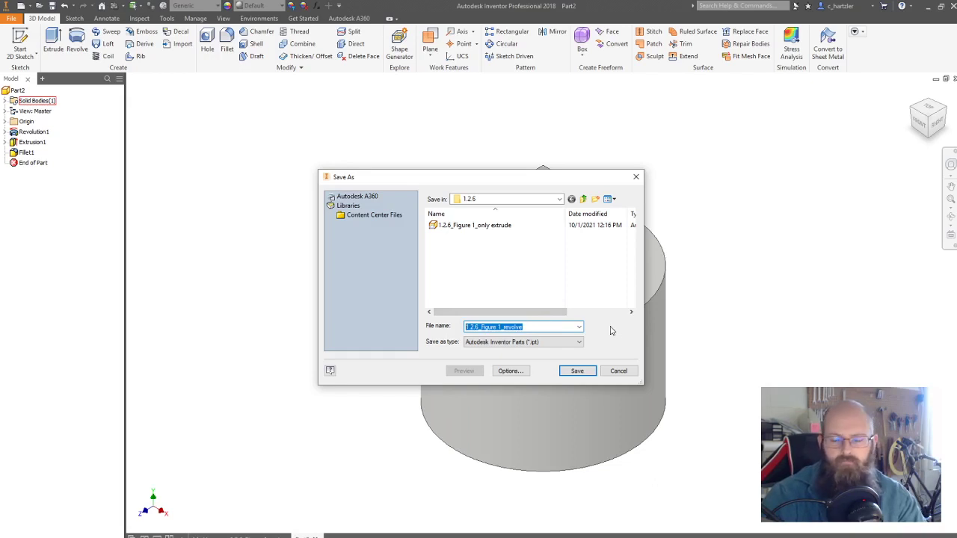
{"action": "left_click", "coordinate": [532, 327]}
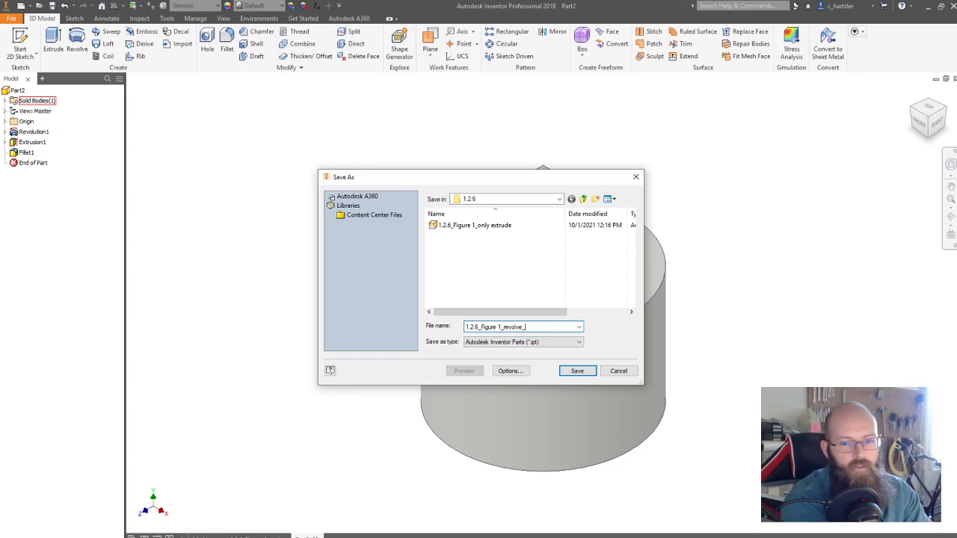
{"action": "type", "text": "_Hartzler"}
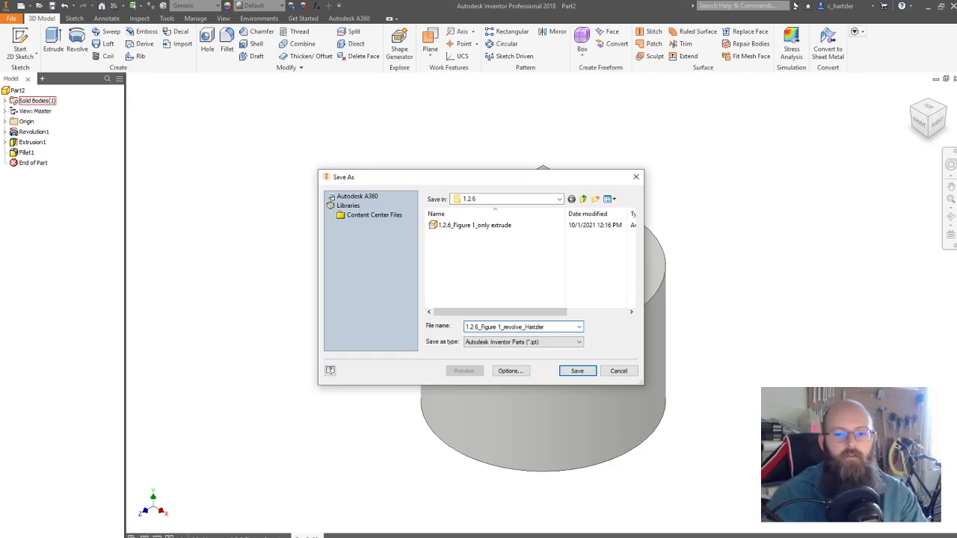